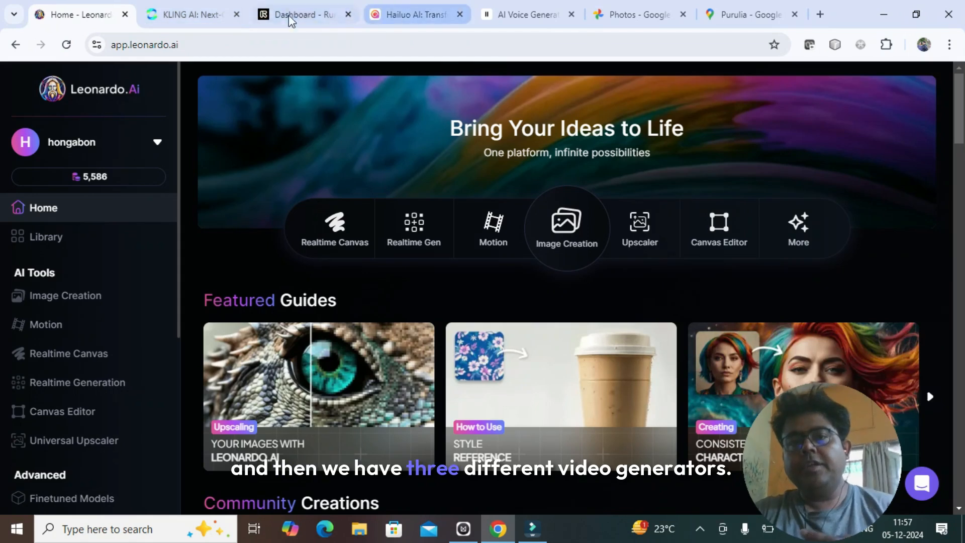
# - Look over the Kling AI, Runway and Hailuo AI sites, and return to Leonardo.Ai to browse its list of tools
pyautogui.click(209, 17)
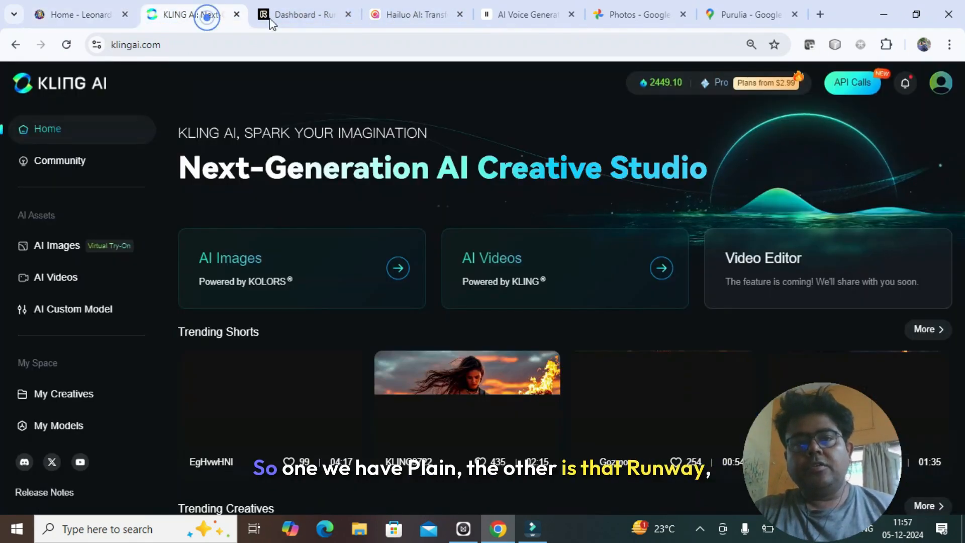
pyautogui.click(311, 15)
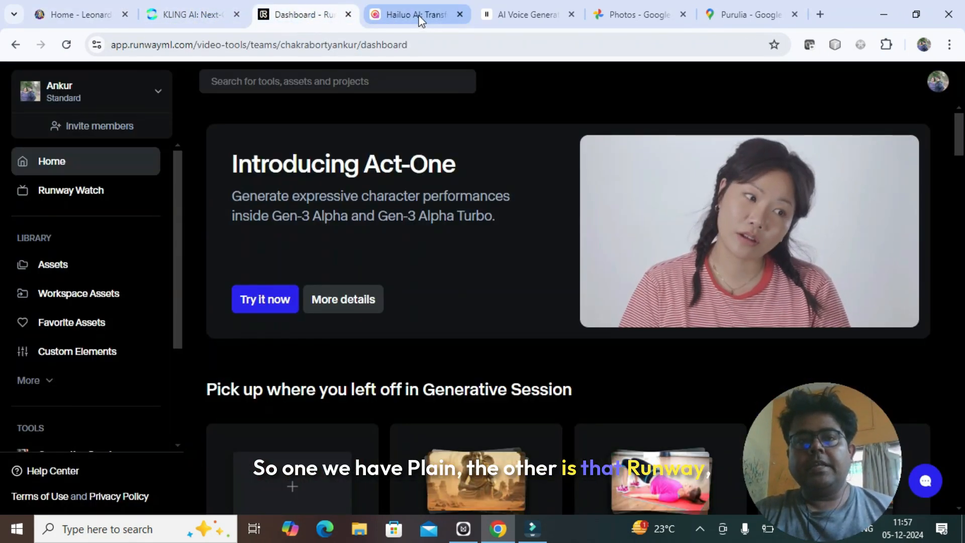
pyautogui.click(415, 15)
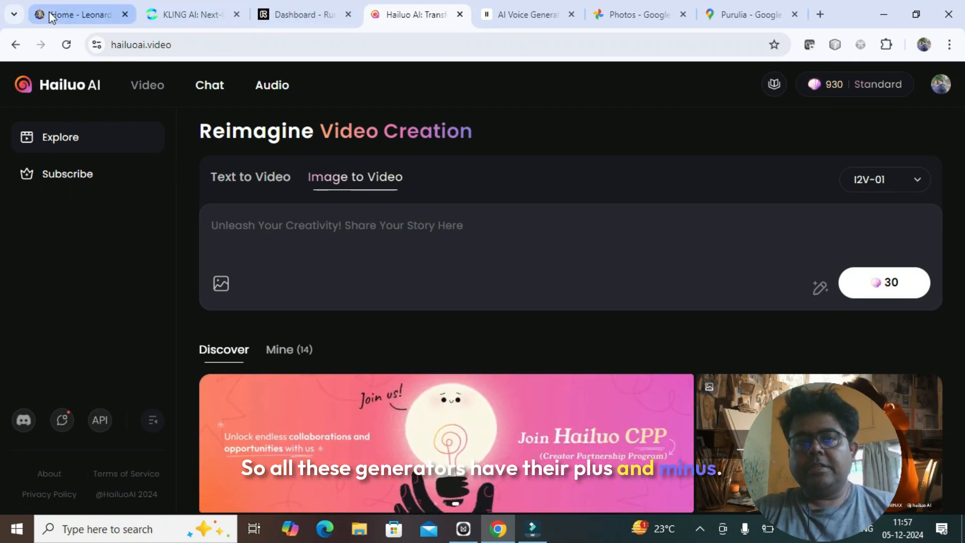
pyautogui.click(86, 20)
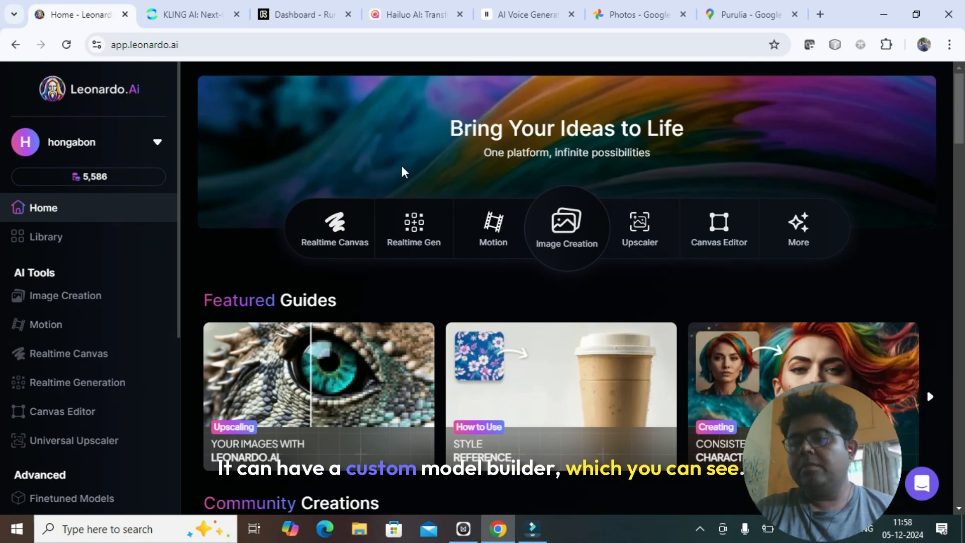
pyautogui.moveTo(180, 212); pyautogui.dragTo(187, 401)
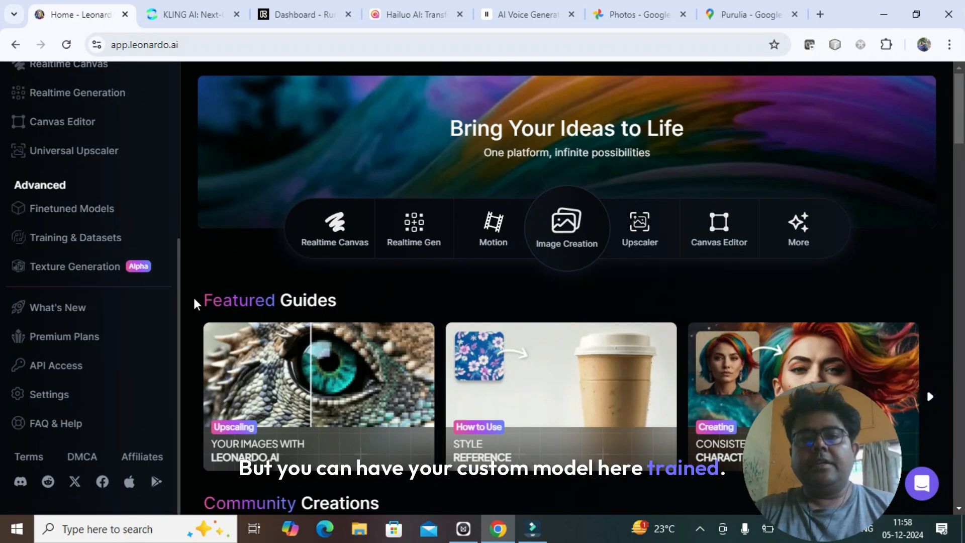
pyautogui.moveTo(178, 294); pyautogui.dragTo(162, 108)
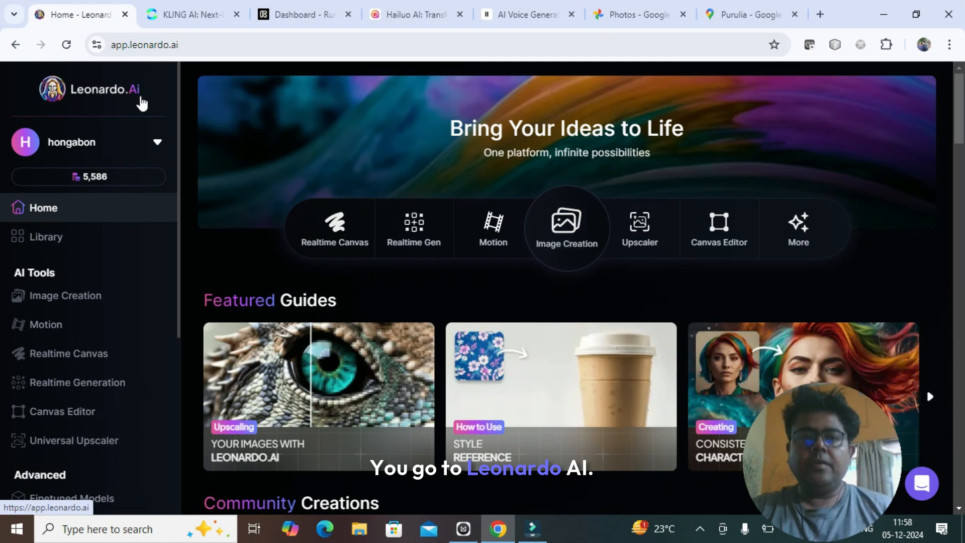
# - Open the Image Creation tool and select the Leonardo Phoenix preset
pyautogui.click(567, 228)
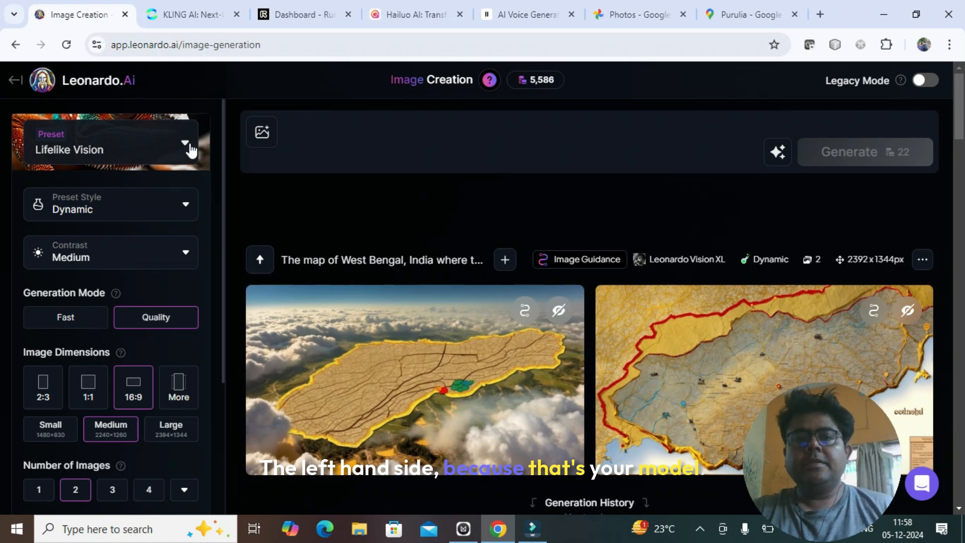
pyautogui.click(189, 145)
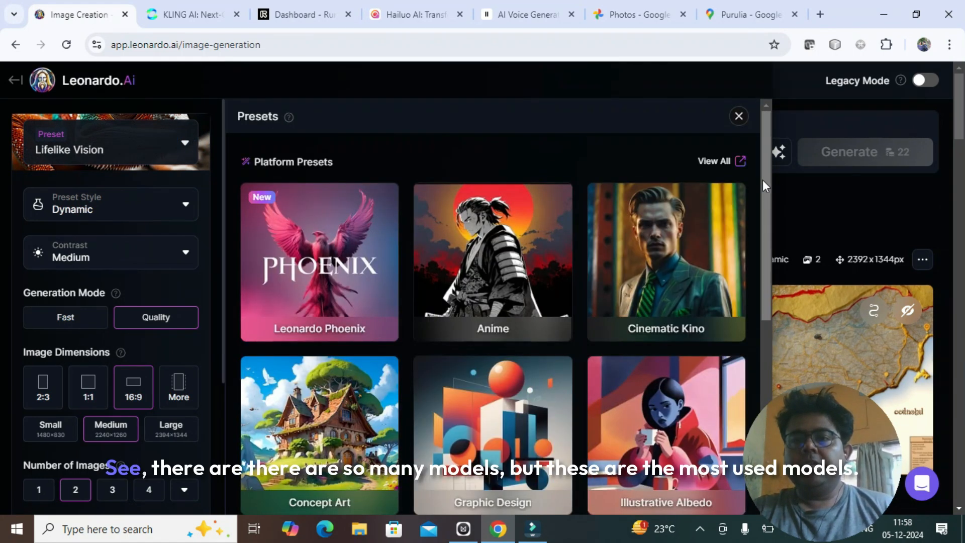
pyautogui.moveTo(764, 186)
pyautogui.mouseDown()
pyautogui.moveTo(749, 375)
pyautogui.moveTo(749, 168)
pyautogui.moveTo(768, 408)
pyautogui.moveTo(758, 183)
pyautogui.mouseUp()
pyautogui.moveTo(719, 228)
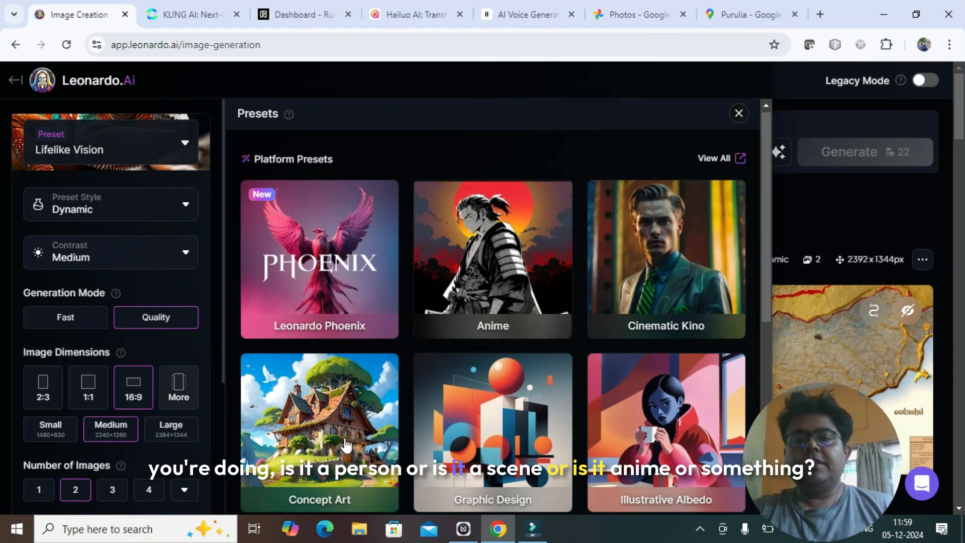
pyautogui.moveTo(333, 228)
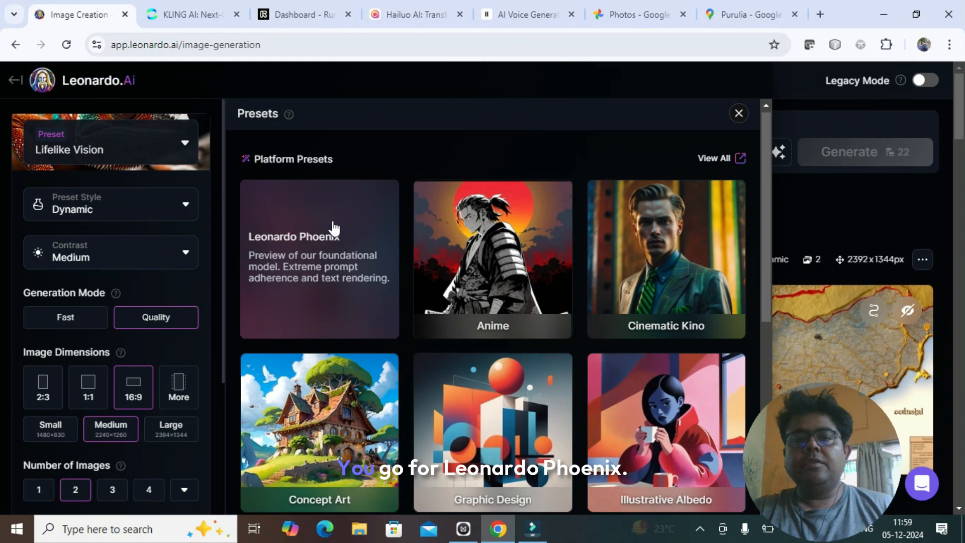
pyautogui.click(328, 261)
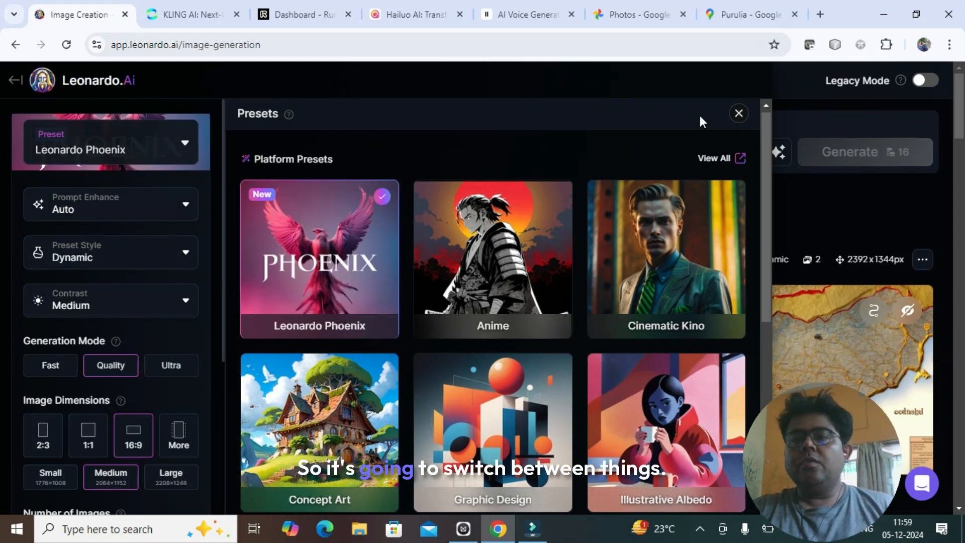
pyautogui.click(738, 113)
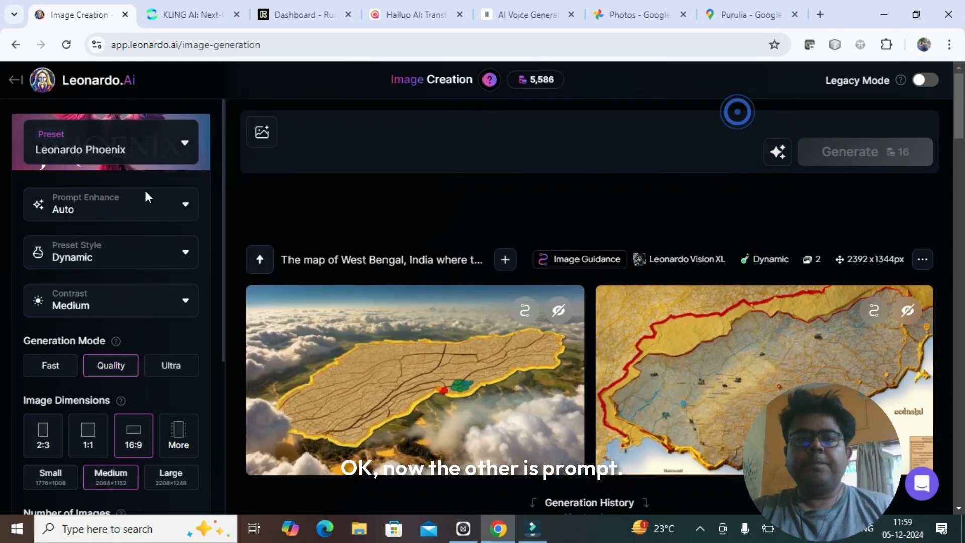
# - Review the available options for Prompt Enhance, Preset Style and Contrast without changing them
pyautogui.click(184, 206)
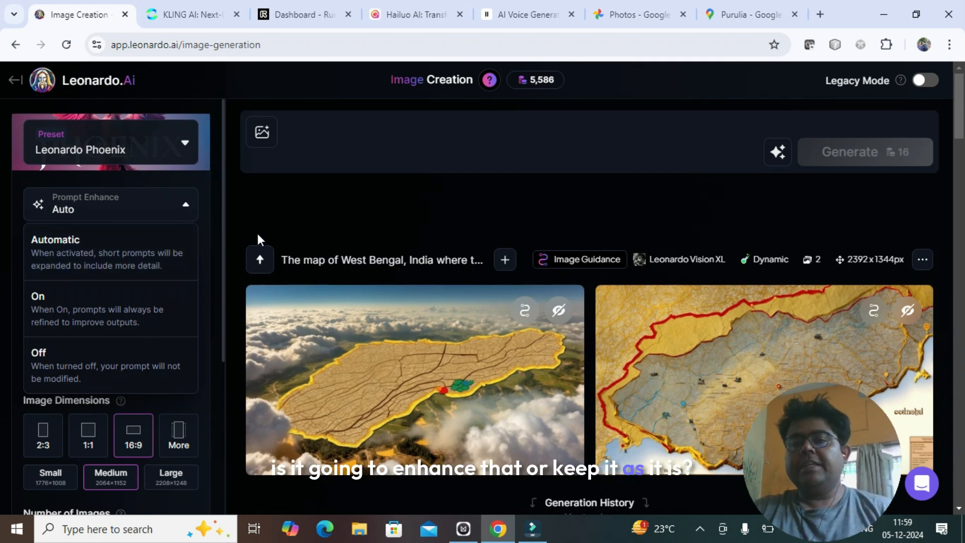
pyautogui.click(186, 207)
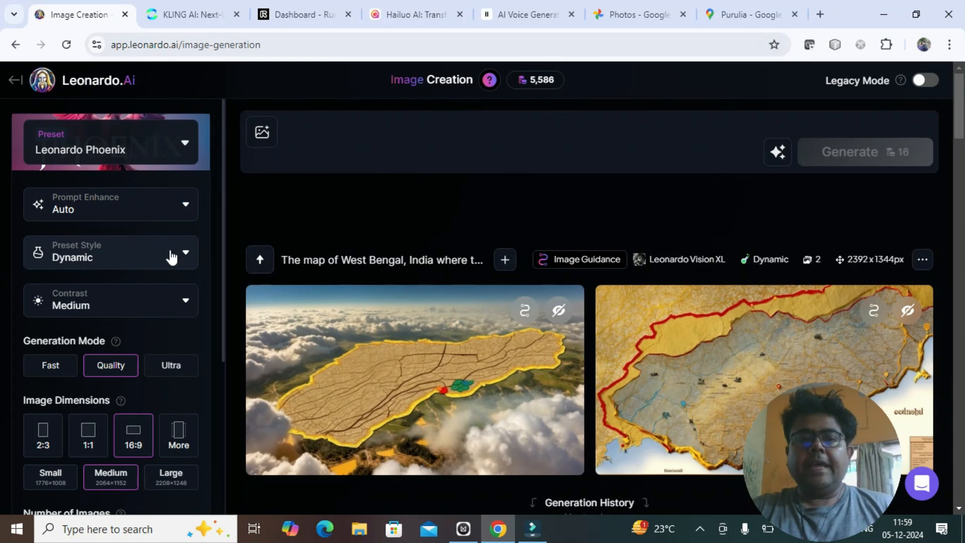
pyautogui.click(183, 252)
pyautogui.moveTo(194, 279)
pyautogui.mouseDown()
pyautogui.moveTo(198, 444)
pyautogui.moveTo(188, 412)
pyautogui.moveTo(184, 255)
pyautogui.moveTo(197, 441)
pyautogui.moveTo(181, 340)
pyautogui.moveTo(197, 288)
pyautogui.mouseUp()
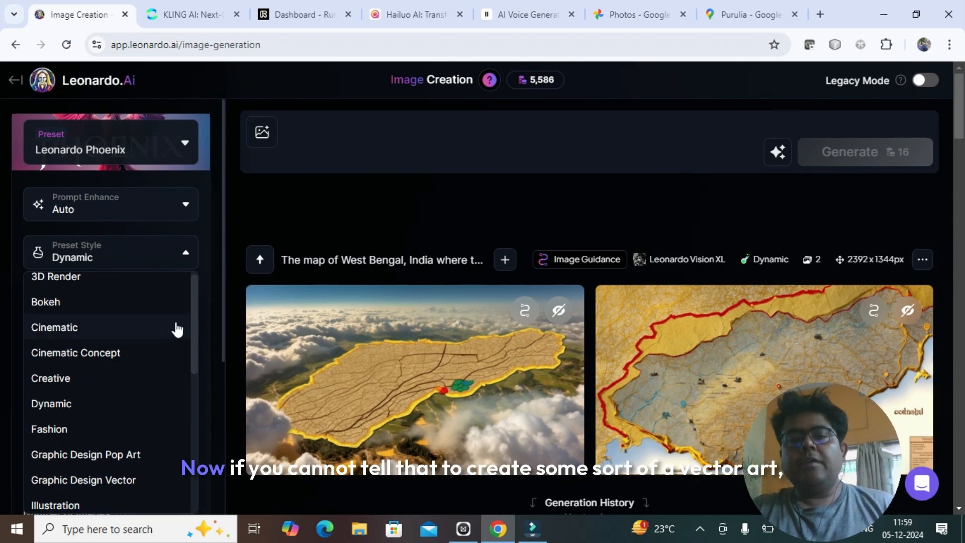
pyautogui.moveTo(191, 325); pyautogui.dragTo(196, 258)
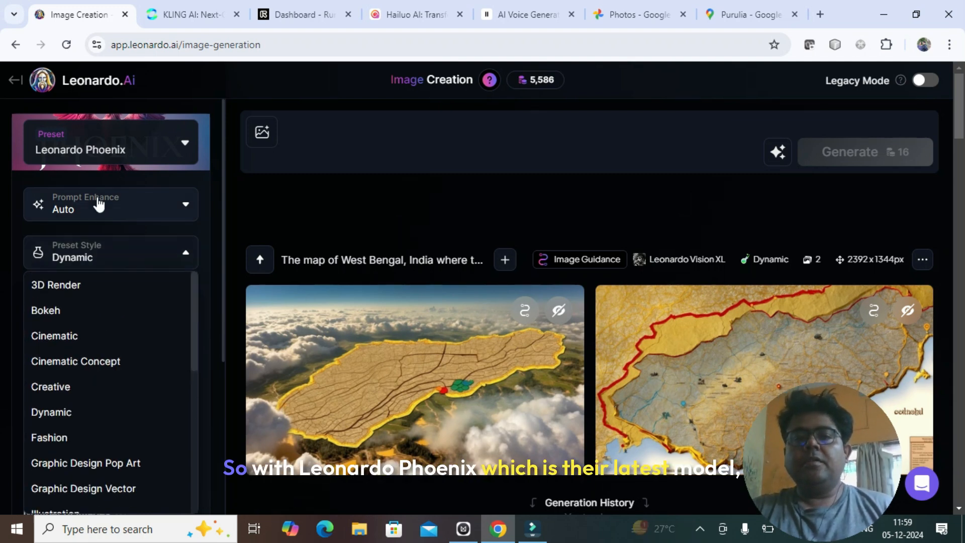
pyautogui.click(108, 255)
pyautogui.click(182, 308)
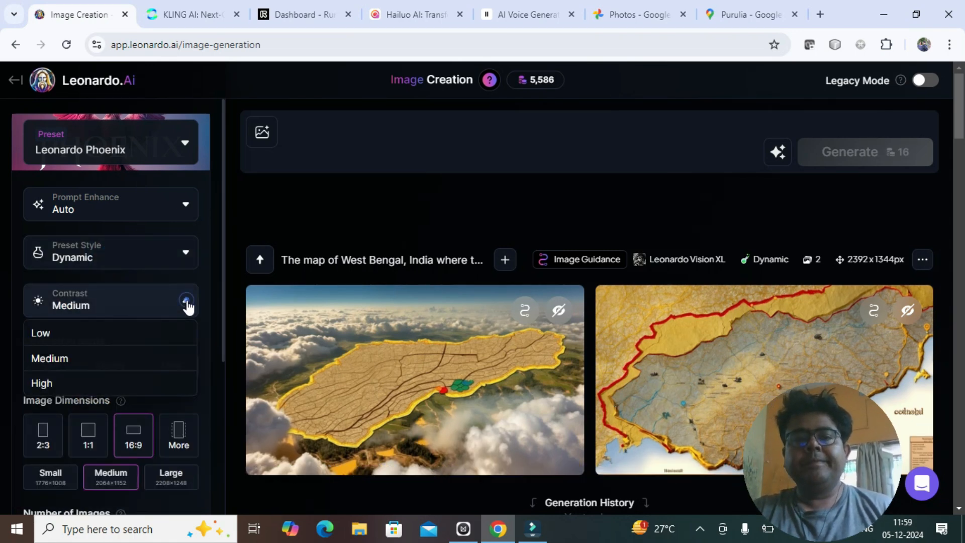
pyautogui.click(217, 301)
# - Review the image dimension and number-of-images choices, and turn off Private Mode
pyautogui.moveTo(223, 292); pyautogui.dragTo(223, 409)
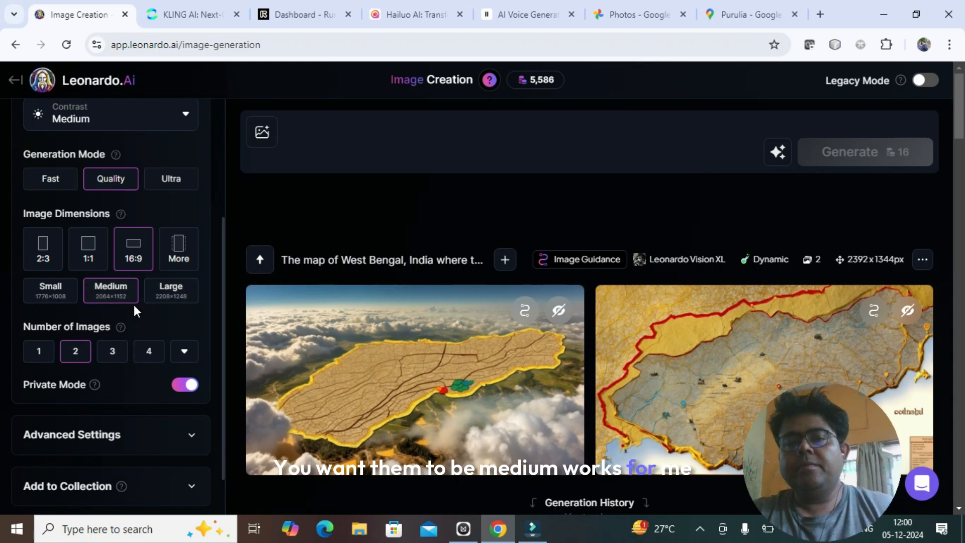
pyautogui.scroll(-1, 221, 316)
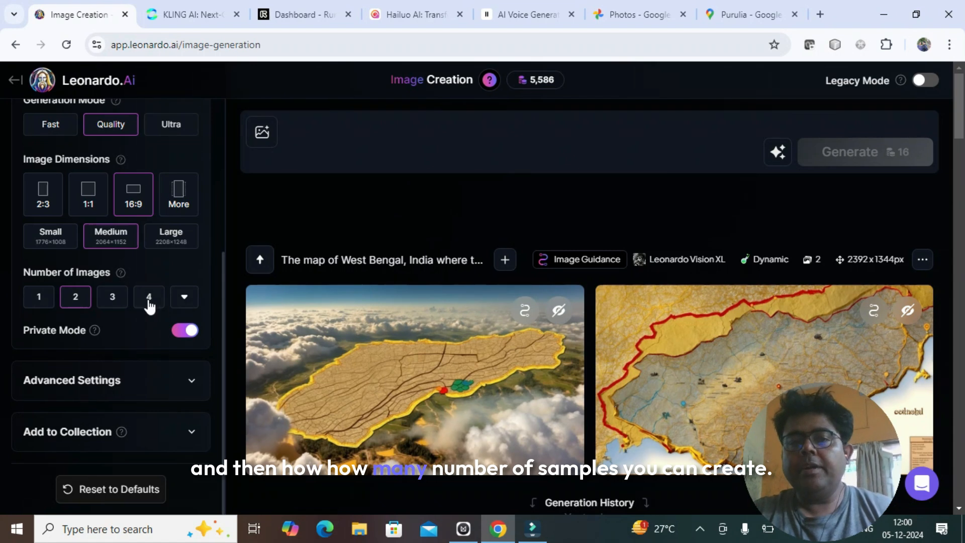
pyautogui.click(185, 297)
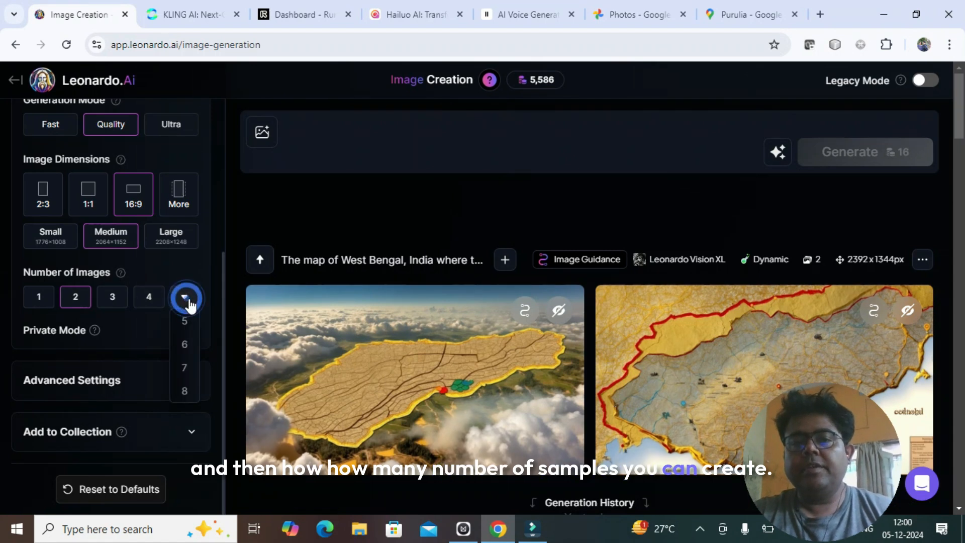
pyautogui.click(197, 262)
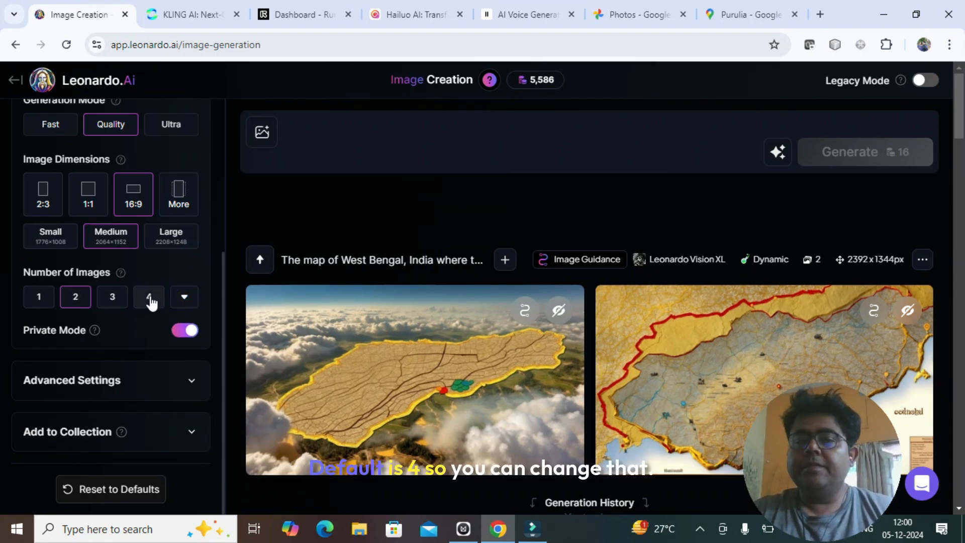
pyautogui.click(186, 333)
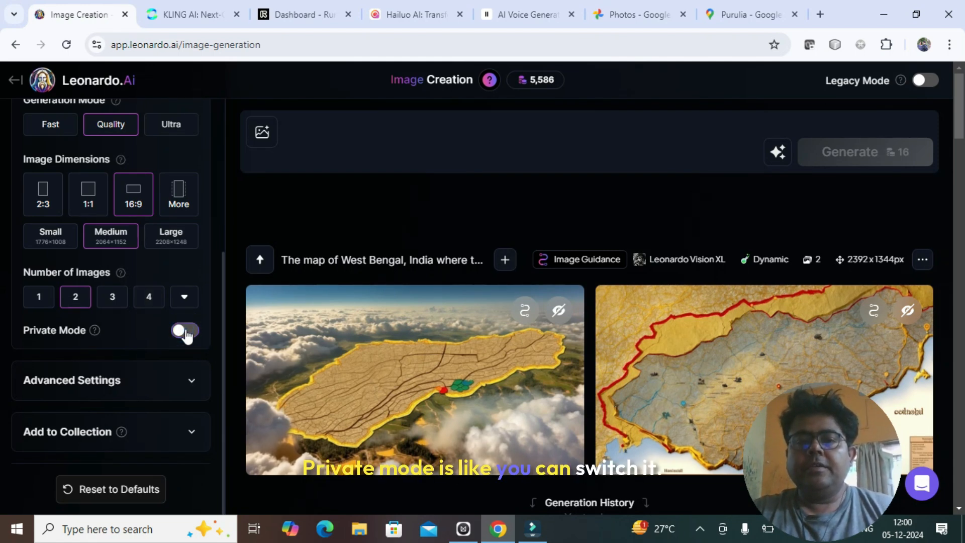
pyautogui.click(186, 332)
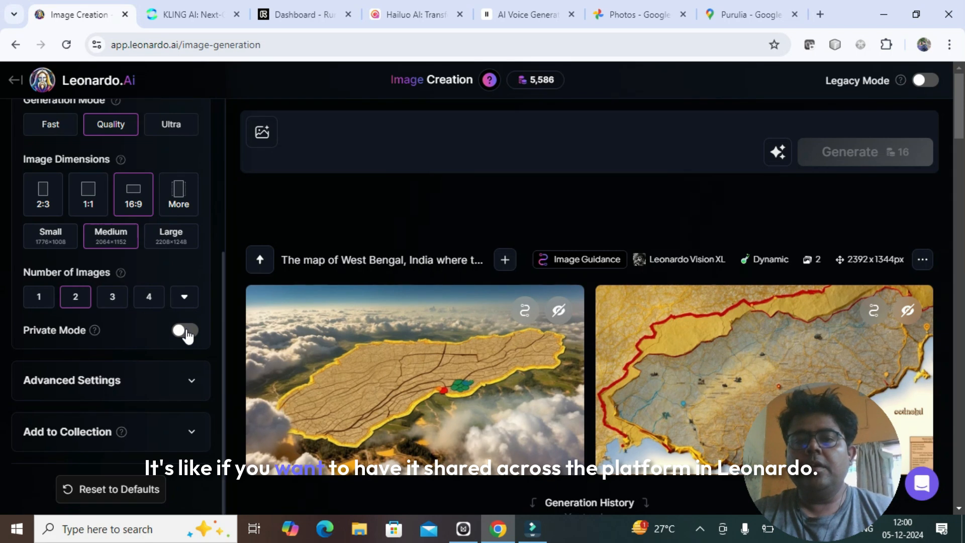
# - Expand the Advanced Settings and Add to Collection sections and look through all the generation settings
pyautogui.click(192, 382)
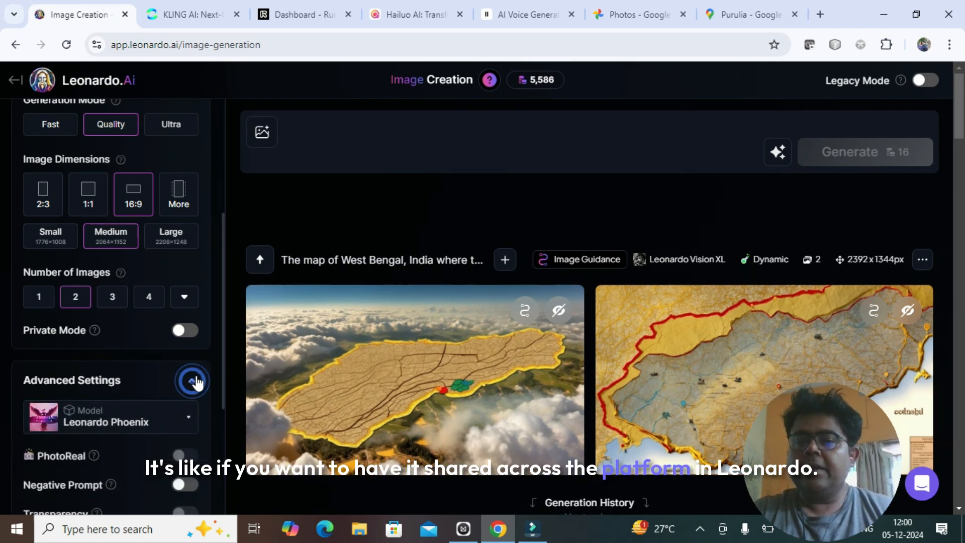
pyautogui.moveTo(221, 315); pyautogui.dragTo(226, 404)
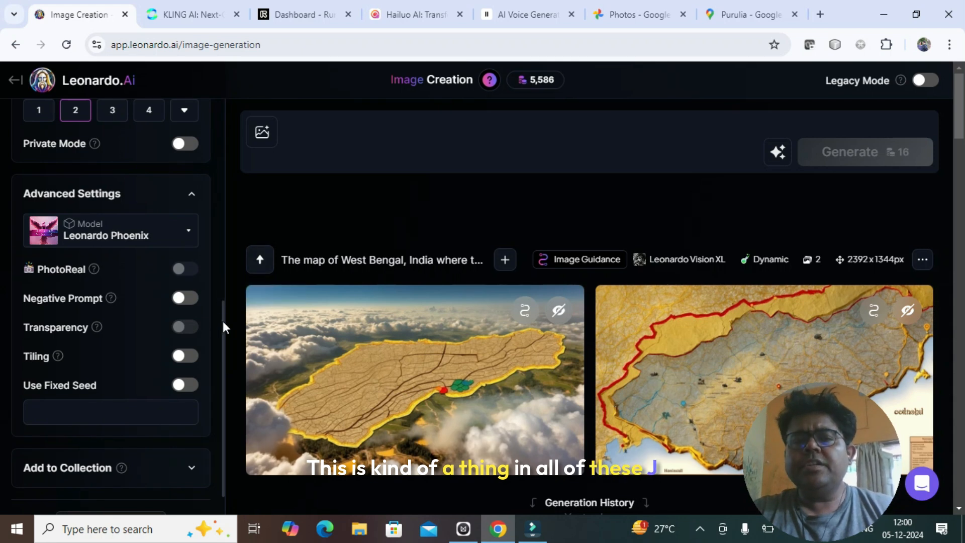
pyautogui.moveTo(224, 325); pyautogui.dragTo(222, 377)
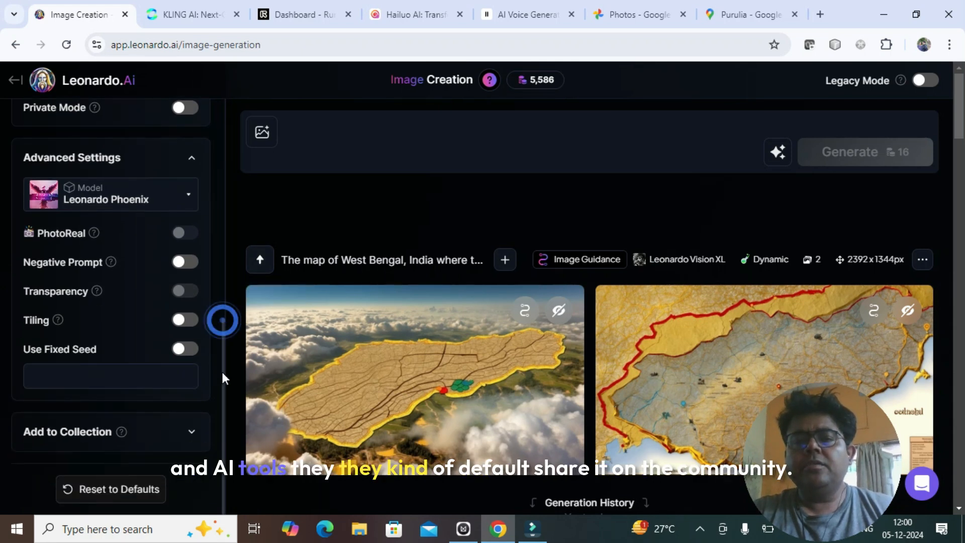
pyautogui.click(192, 434)
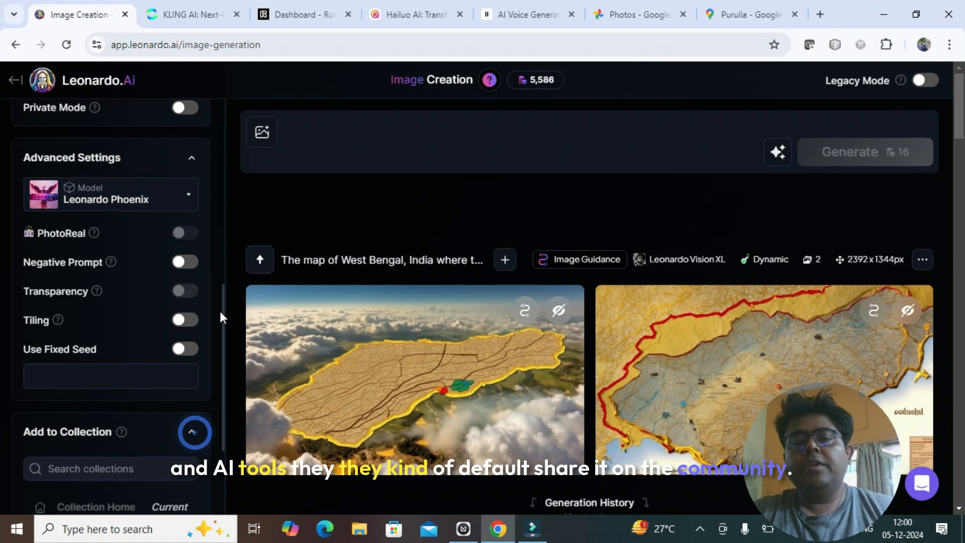
pyautogui.moveTo(221, 300); pyautogui.dragTo(236, 113)
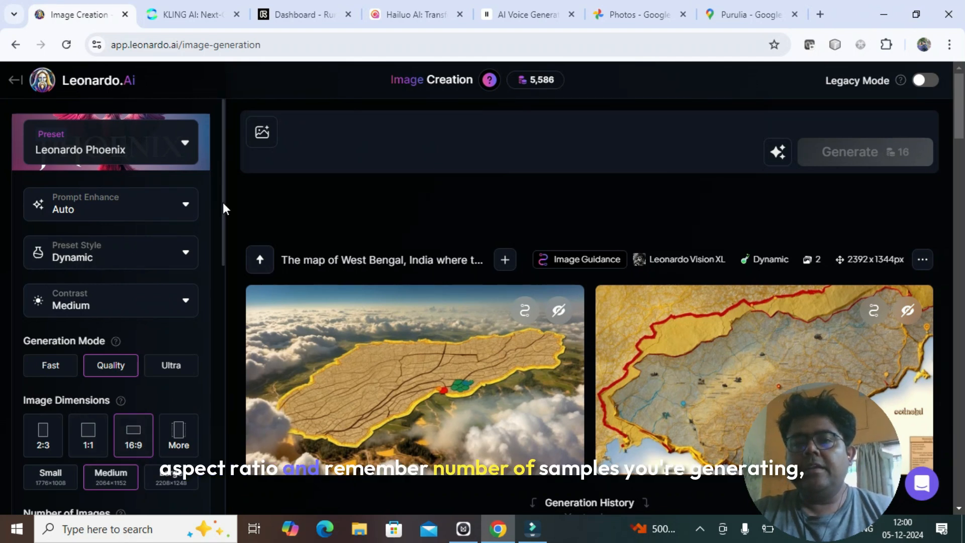
pyautogui.moveTo(222, 202); pyautogui.dragTo(219, 370)
pyautogui.scroll(1, 216, 351)
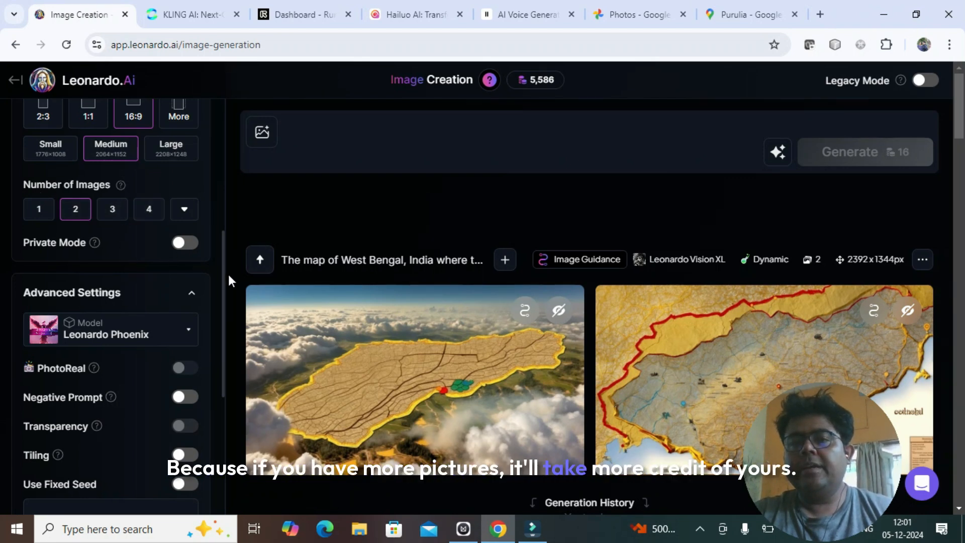
pyautogui.moveTo(221, 272); pyautogui.dragTo(220, 78)
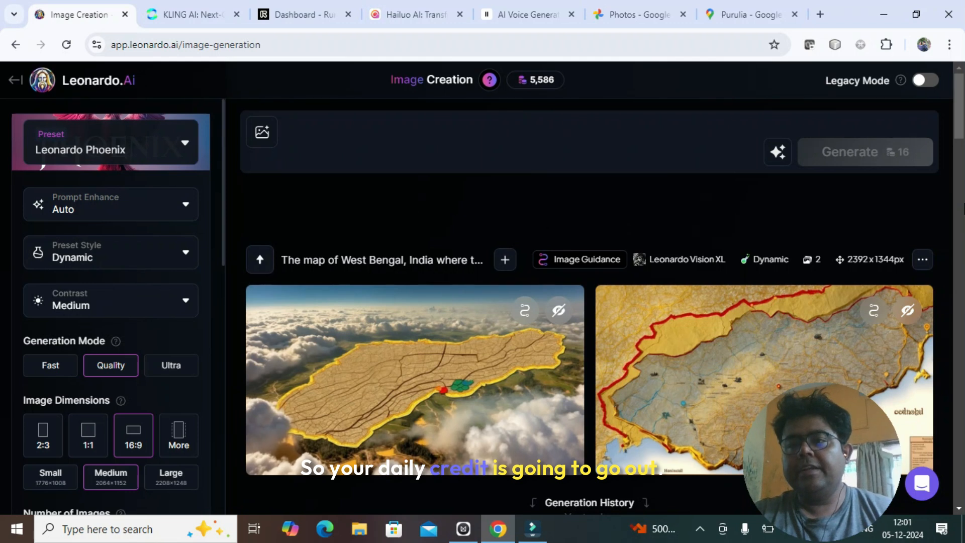
# - Examine the Image Guidance options for adding a reference image to the prompt
pyautogui.rightClick(958, 93)
pyautogui.click(958, 84)
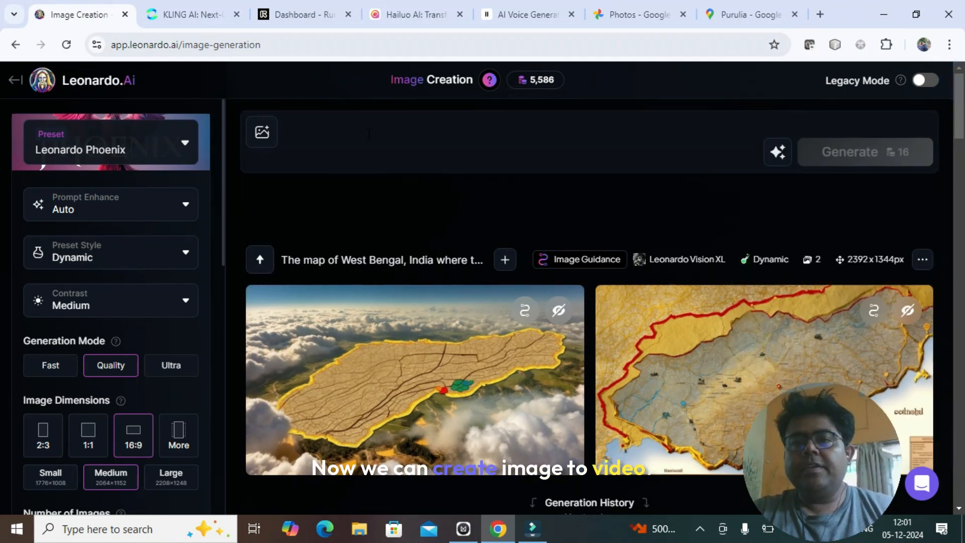
pyautogui.click(260, 134)
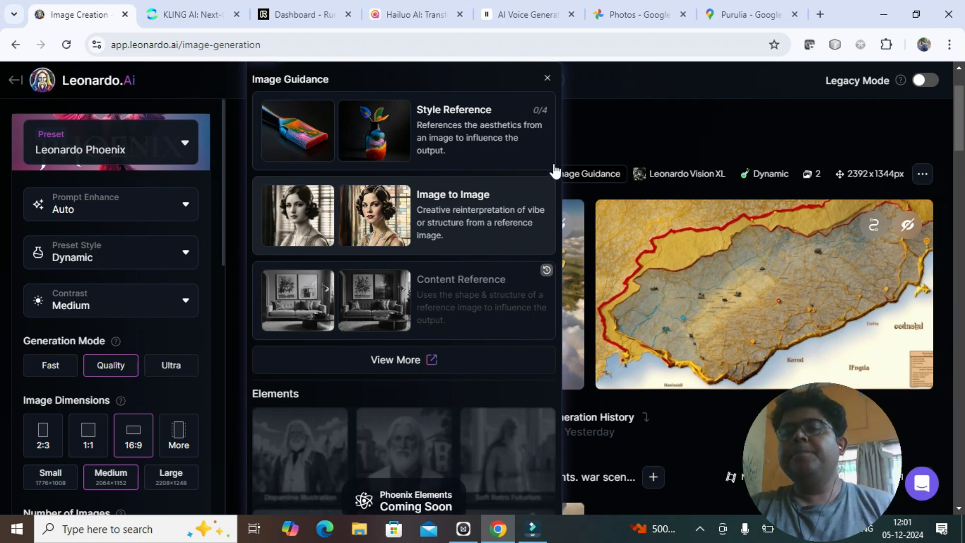
# - Enter the prompt "top down camera angle showing a football field where kids of primary school are playing foodball. the stadium has parents cheering for their kids."
pyautogui.click(618, 128)
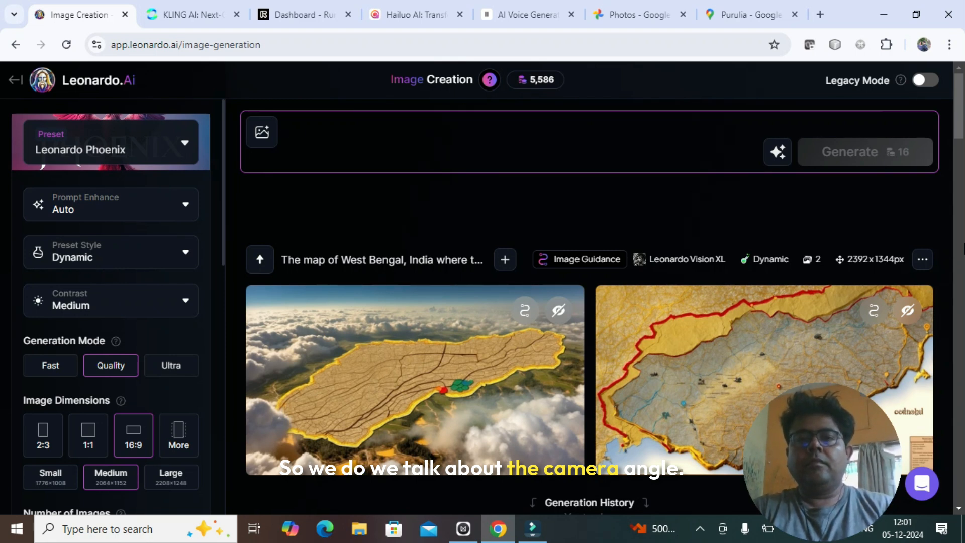
pyautogui.write('top down camera angle showing a')
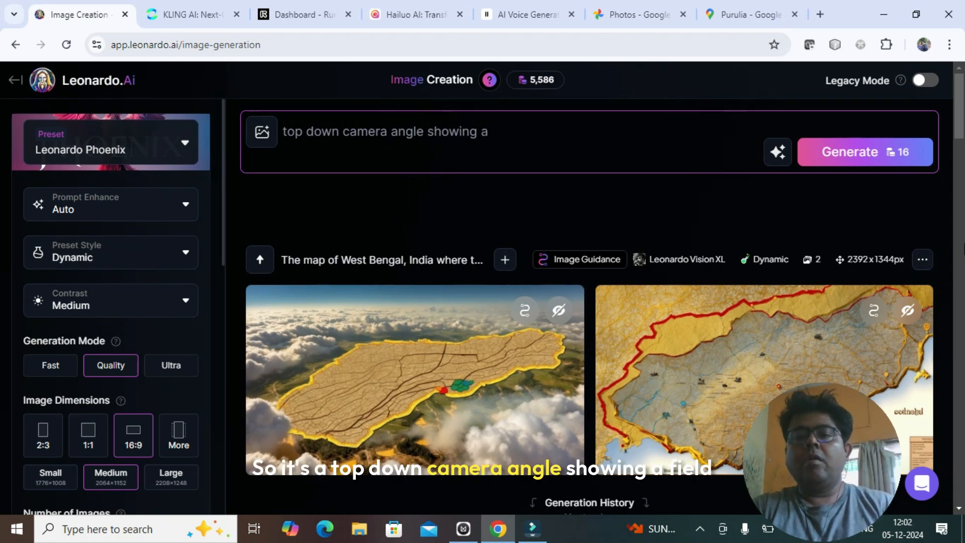
pyautogui.write('where kids of primary')
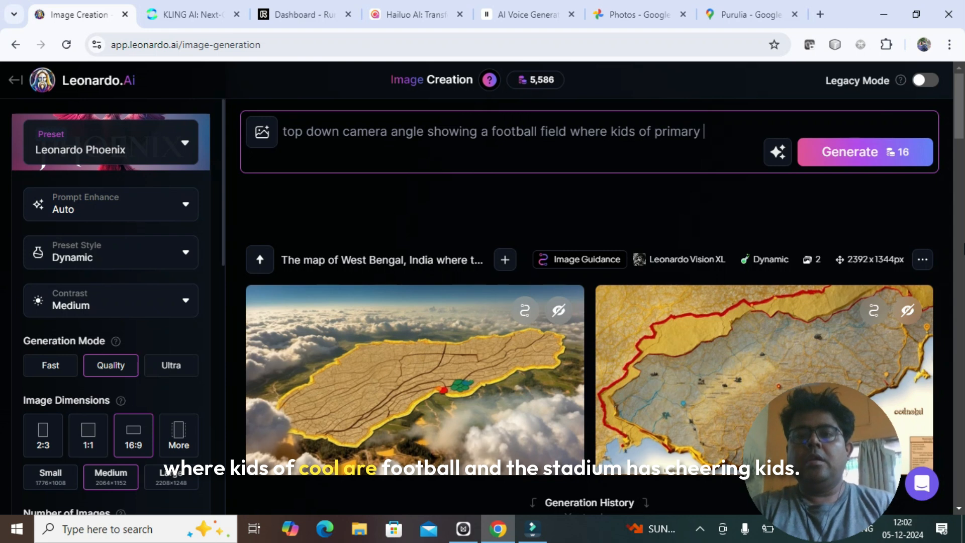
pyautogui.write(' school are playing foodball. the')
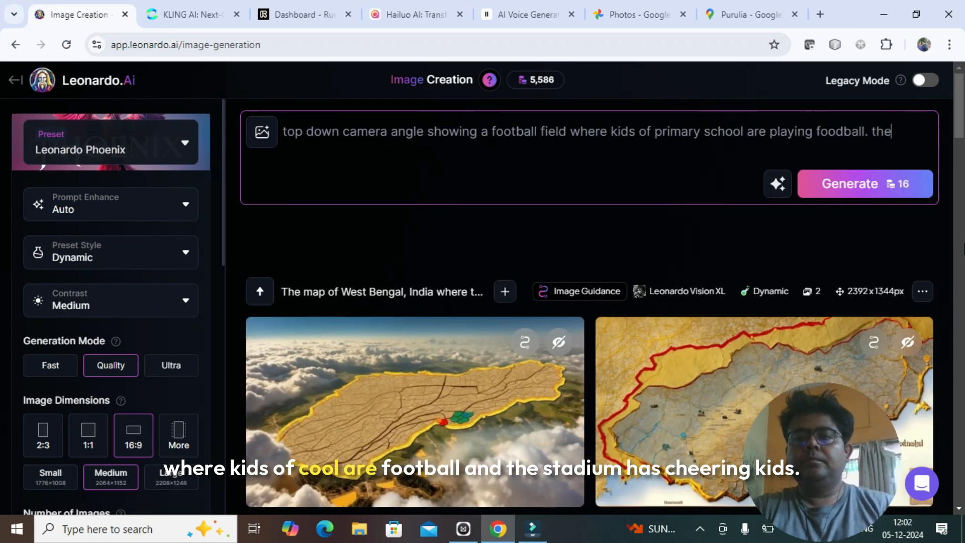
pyautogui.write(' stadium has')
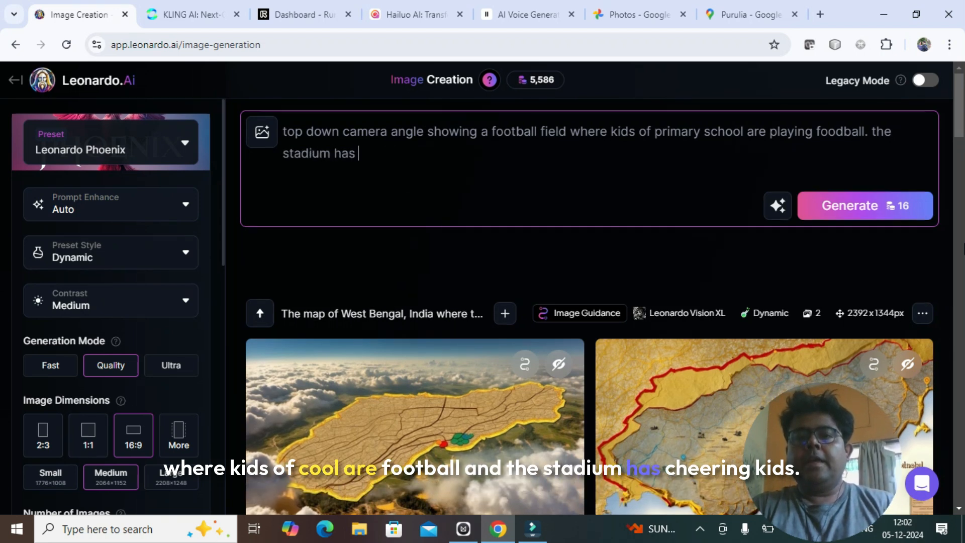
pyautogui.write(' parents cheering for their kids. we can see the sun')
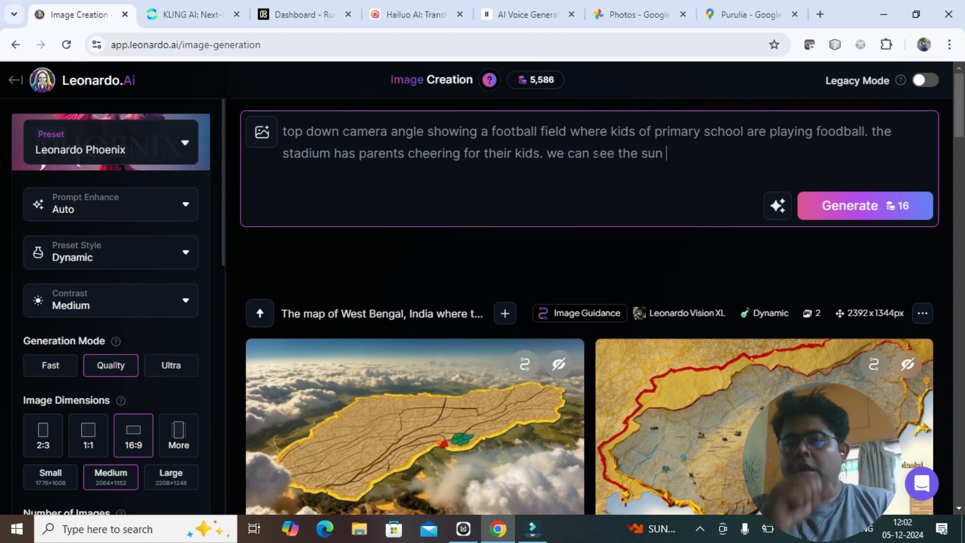
# - Delete the unfinished sentence "we can see the sun in" from the end of the prompt
pyautogui.press('BackSpace')
pyautogui.press('BackSpace')
pyautogui.press('BackSpace')
pyautogui.press('BackSpace')
pyautogui.press('BackSpace')
pyautogui.press('BackSpace')
pyautogui.press('BackSpace')
pyautogui.press('BackSpace')
pyautogui.press('BackSpace')
pyautogui.press('BackSpace')
pyautogui.press('BackSpace')
pyautogui.press('BackSpace')
pyautogui.press('BackSpace')
pyautogui.press('BackSpace')
pyautogui.press('BackSpace')
pyautogui.press('BackSpace')
pyautogui.press('BackSpace')
pyautogui.press('BackSpace')
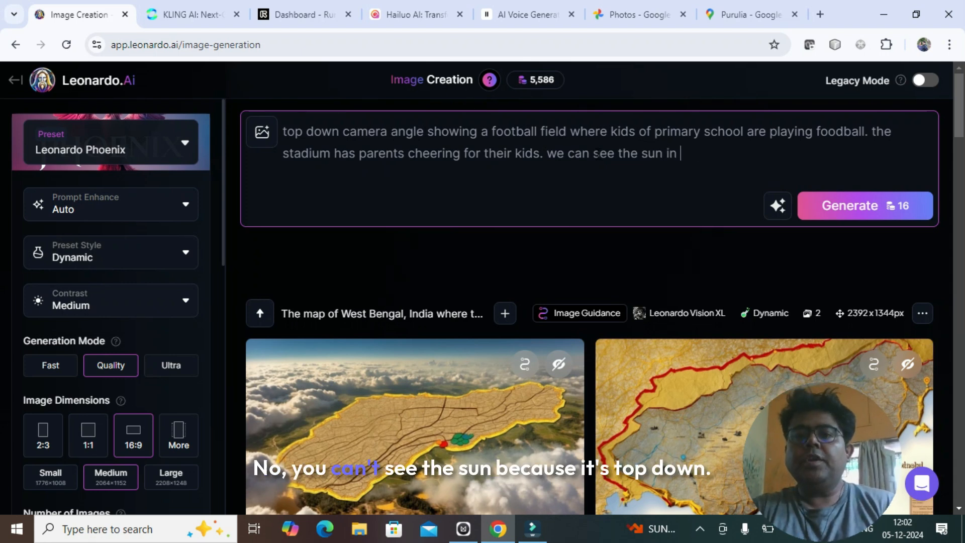
pyautogui.press('BackSpace')
pyautogui.press('BackSpace')
pyautogui.press('BackSpace')
pyautogui.press('BackSpace')
pyautogui.press('BackSpace')
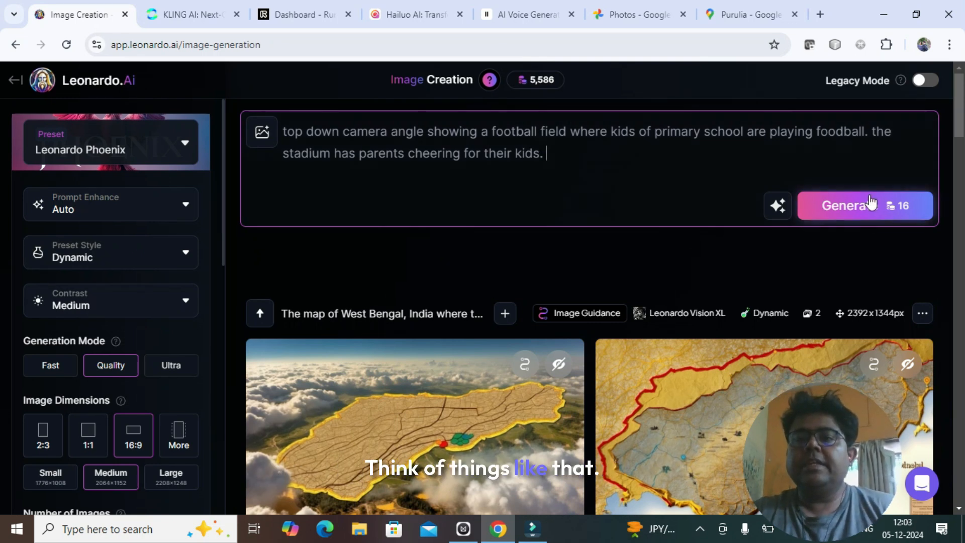
# - Generate two images from the football field prompt and view the results
pyautogui.click(875, 210)
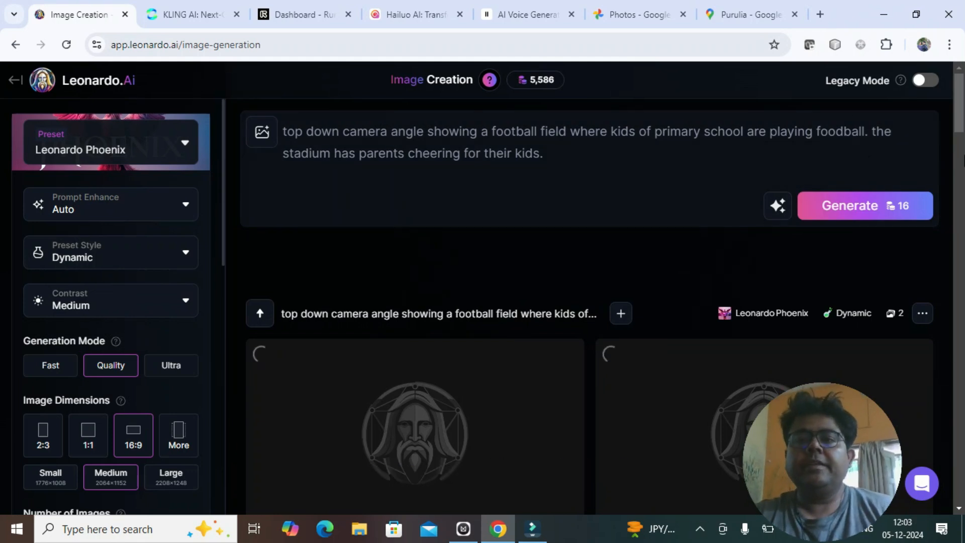
pyautogui.moveTo(956, 120); pyautogui.dragTo(960, 141)
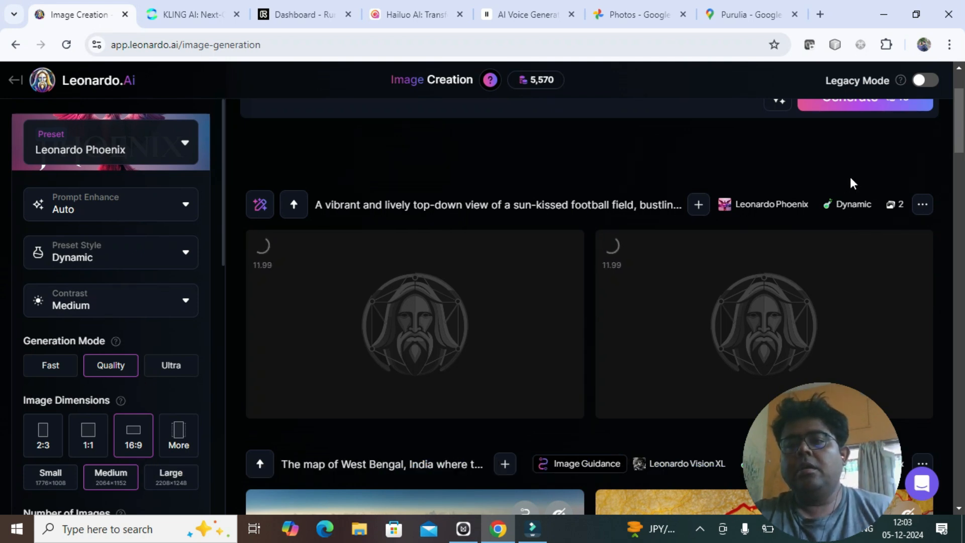
pyautogui.moveTo(954, 125); pyautogui.dragTo(957, 135)
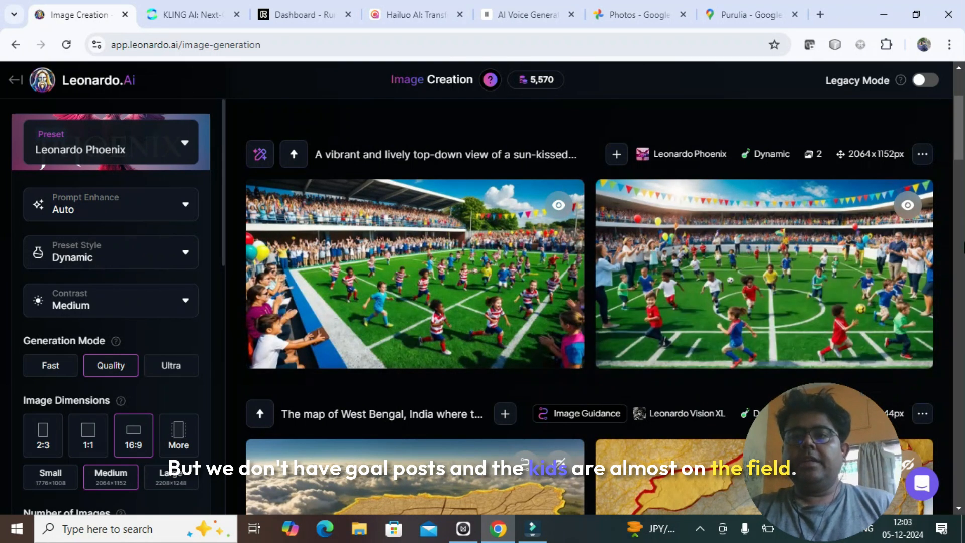
# - Extend the prompt: "one team wears blue and the other team wears red jersey. the goalkeepers are guarding their individual goal posts. parents are not on the field."
pyautogui.scroll(3, 957, 146)
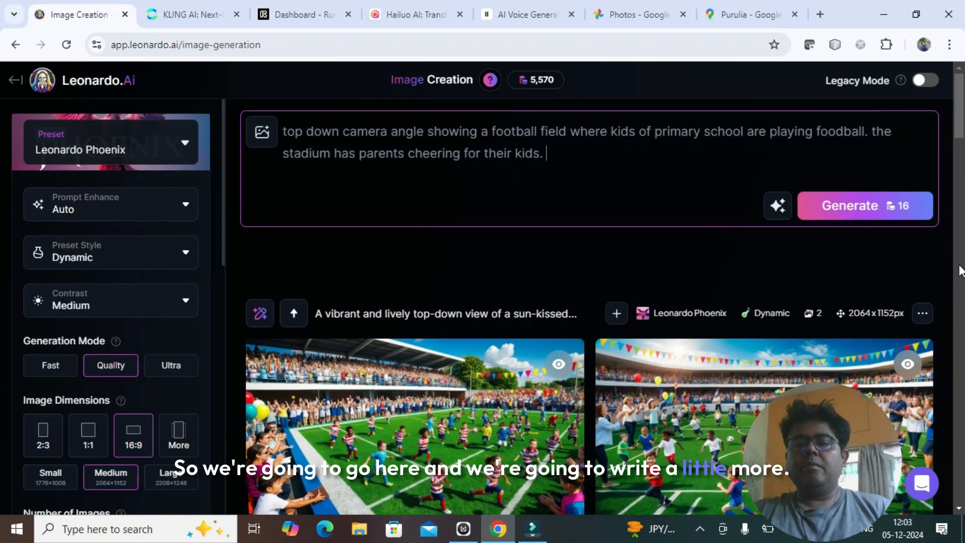
pyautogui.write('one te')
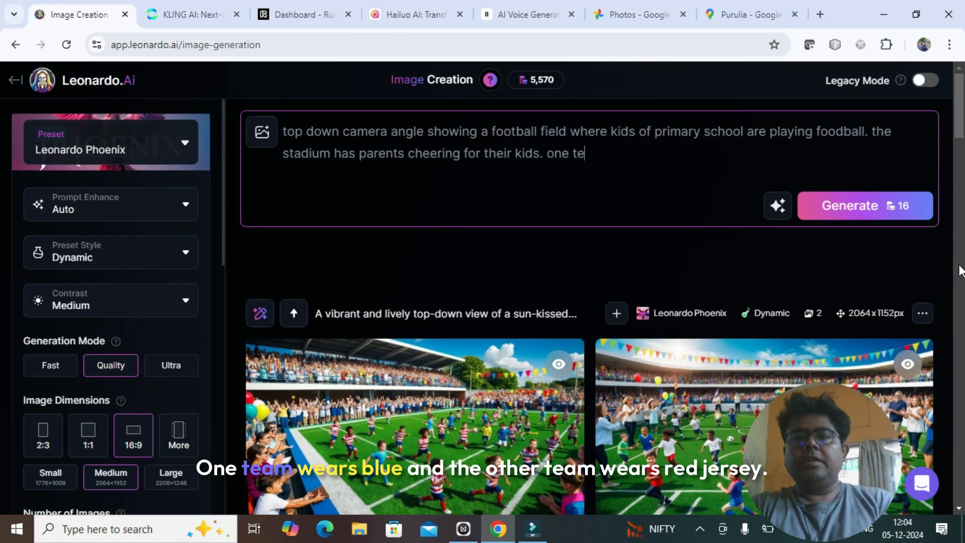
pyautogui.write('am wears blue ')
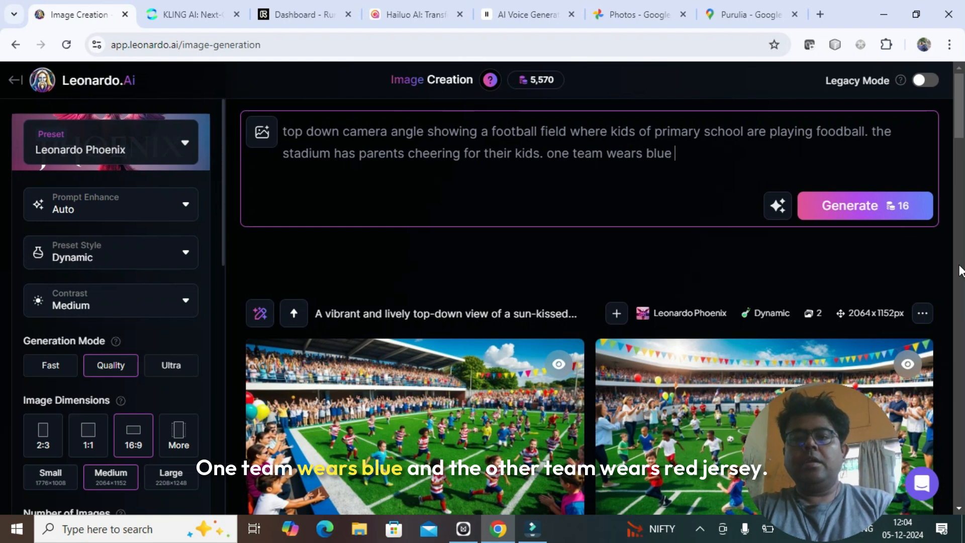
pyautogui.write('and the other team wears red jersey')
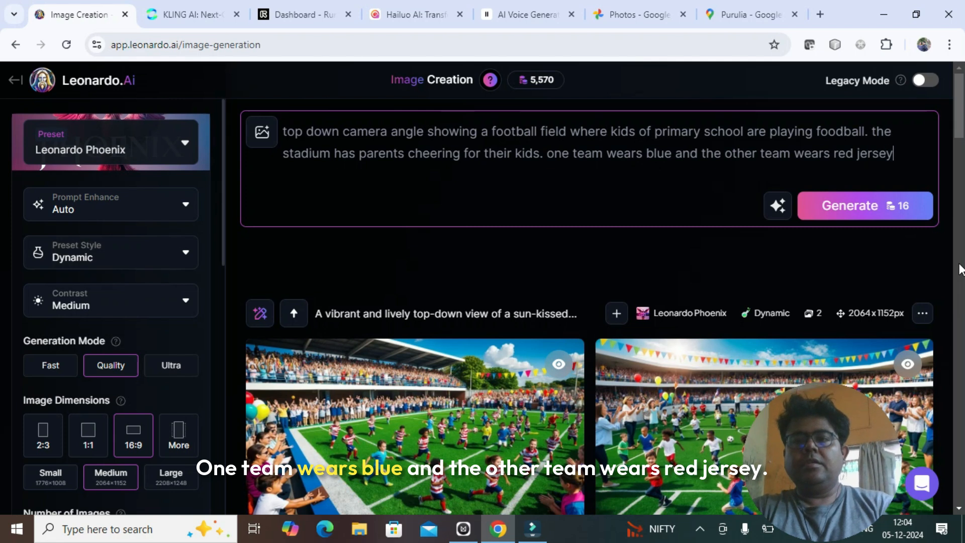
pyautogui.write('. the goalkeeper')
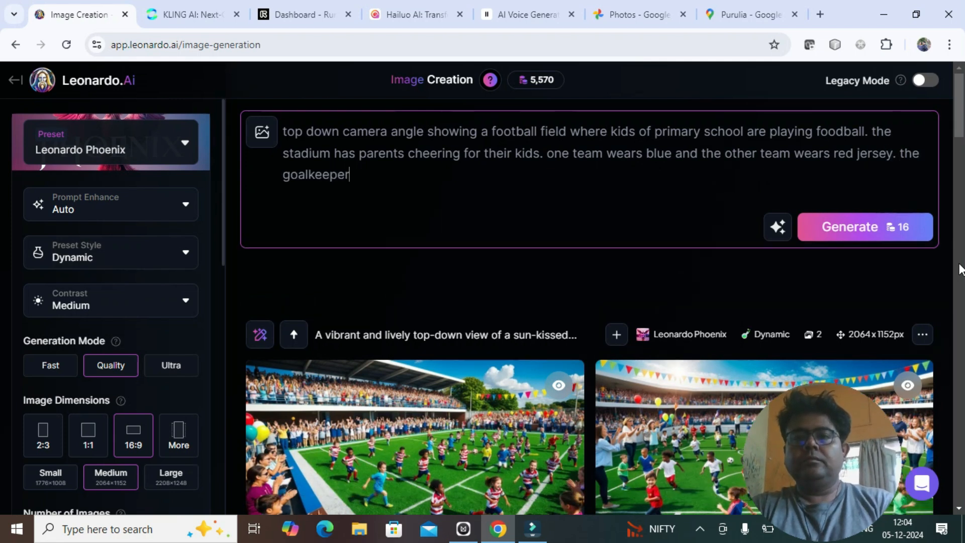
pyautogui.write('s are guarding their individual goal posts. parents are not on the field.')
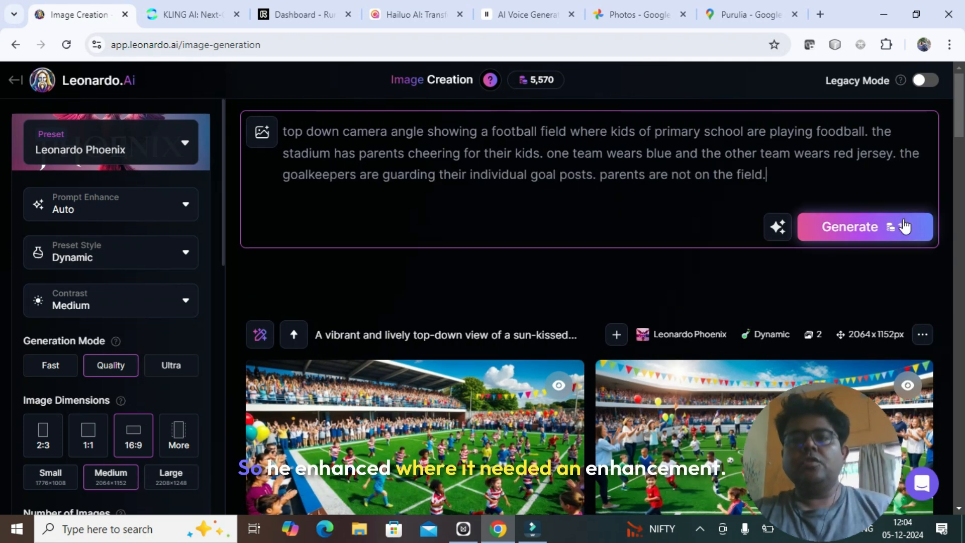
# - Generate images from the extended prompt and examine the goal posts and players in both results
pyautogui.scroll(-1, 883, 190)
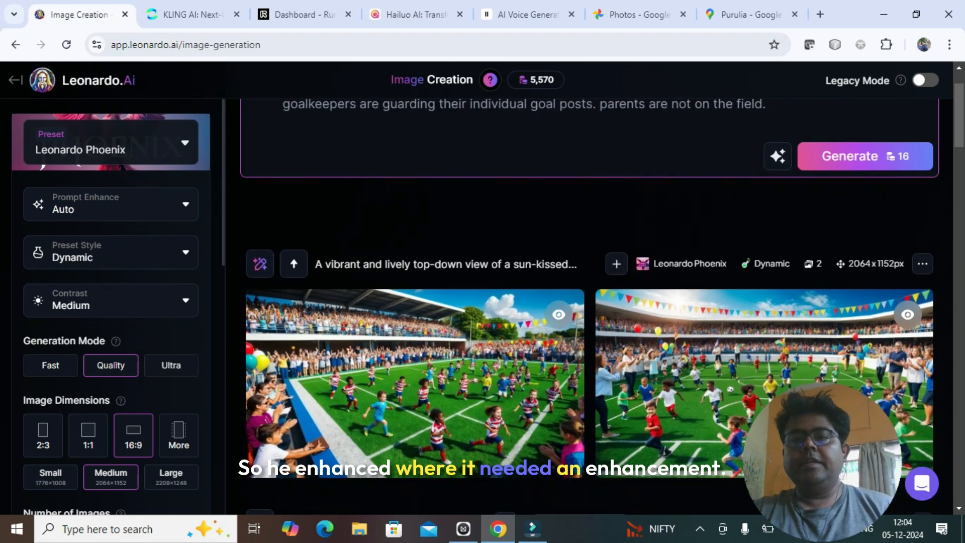
pyautogui.click(882, 169)
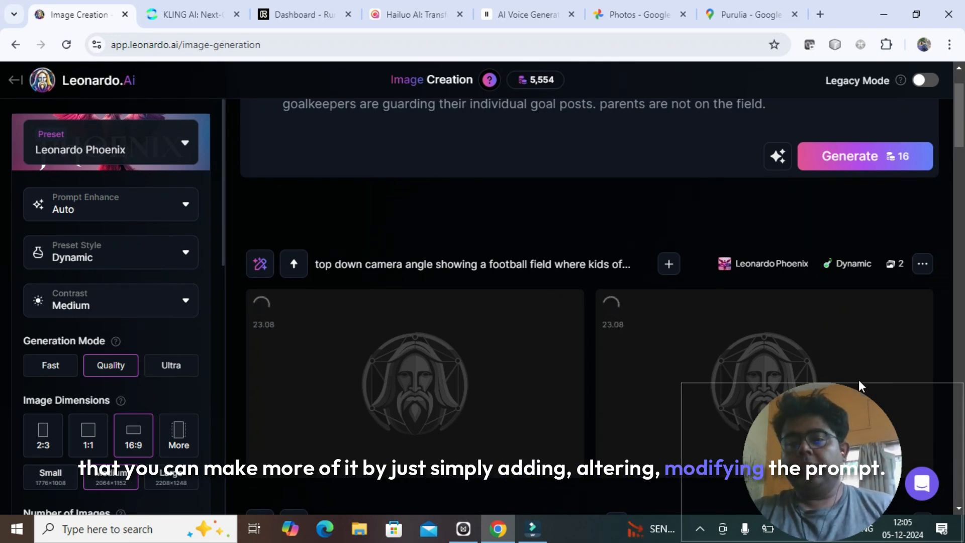
pyautogui.scroll(-3, 819, 322)
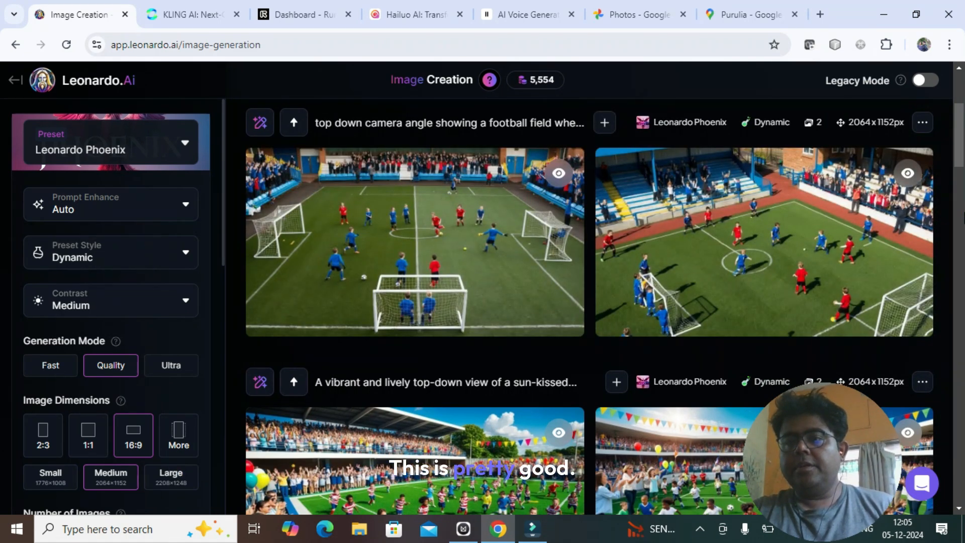
pyautogui.moveTo(792, 276)
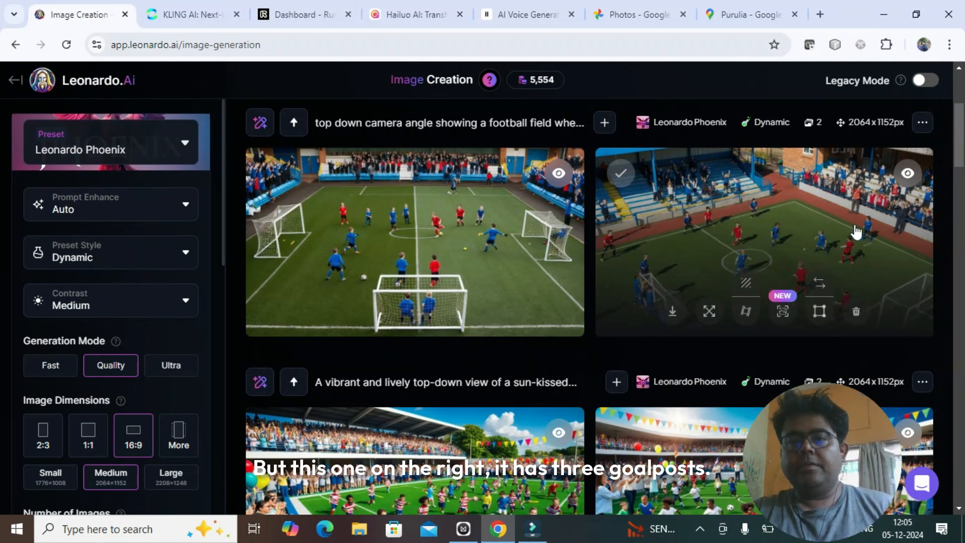
pyautogui.scroll(2, 553, 211)
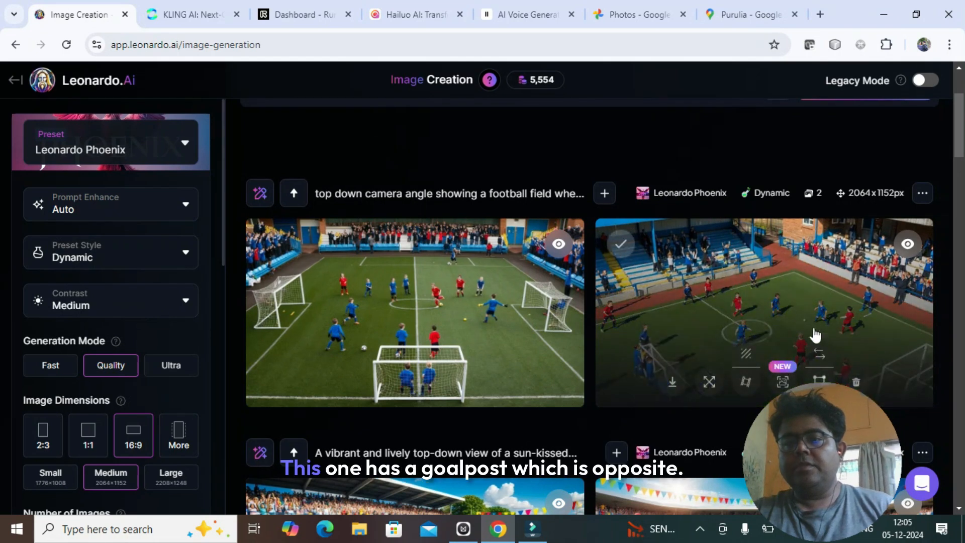
pyautogui.moveTo(783, 309)
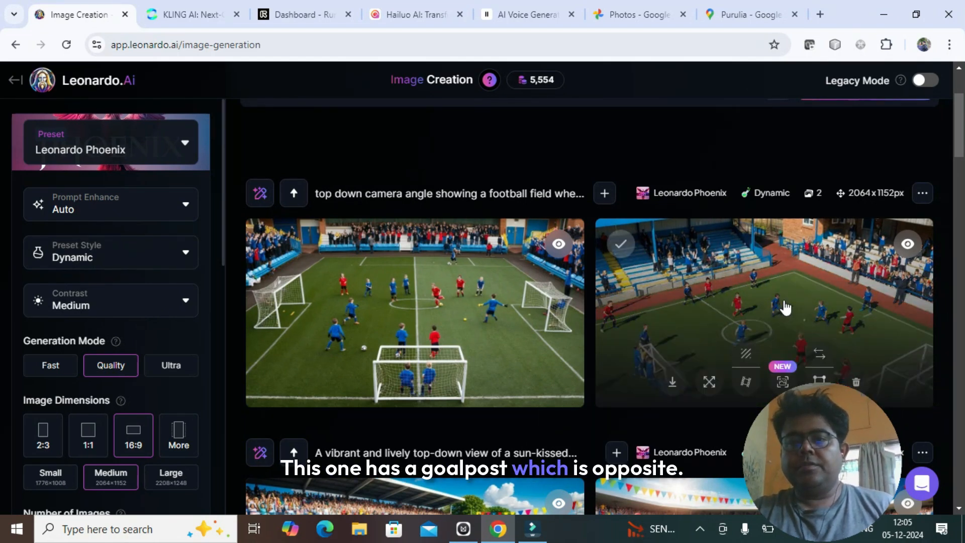
pyautogui.scroll(-3, 784, 308)
pyautogui.scroll(6, 784, 307)
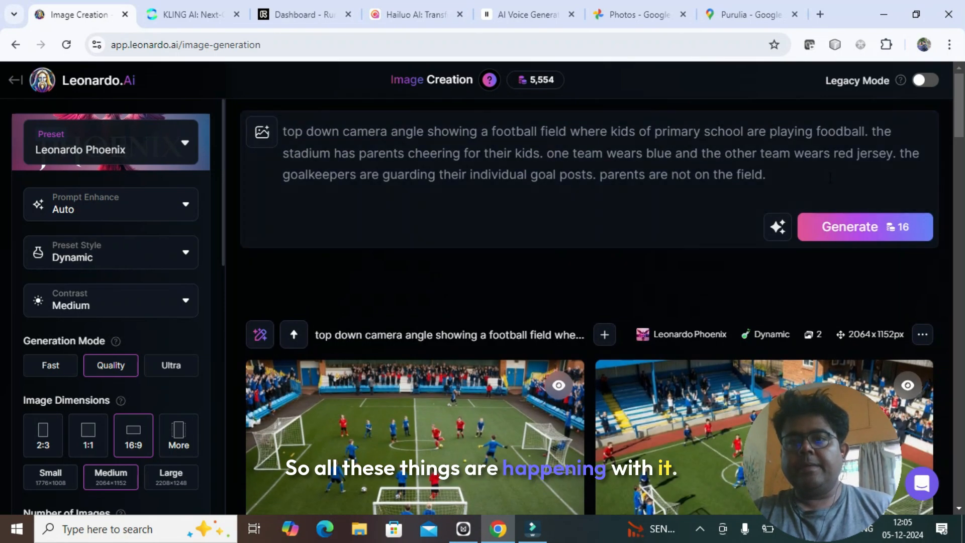
# - Add to the prompt that there are only two goal posts, on opposite ends of the playing field and facing inward, and generate the images
pyautogui.click(817, 171)
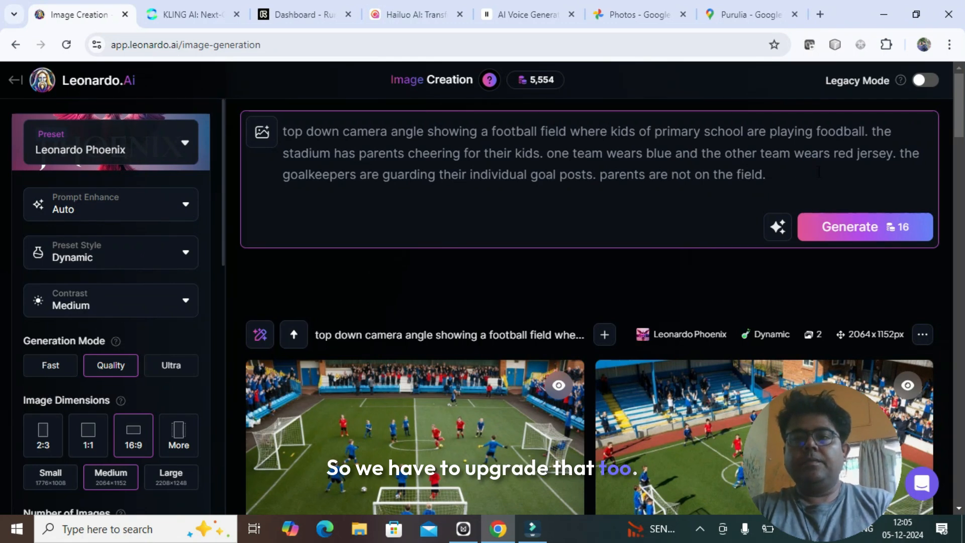
pyautogui.write('goal posts are on the tow opposite ends of the playing filed. there are only tw')
pyautogui.write('o')
pyautogui.write('goal posts. the goal posts are facing inward towards the field.')
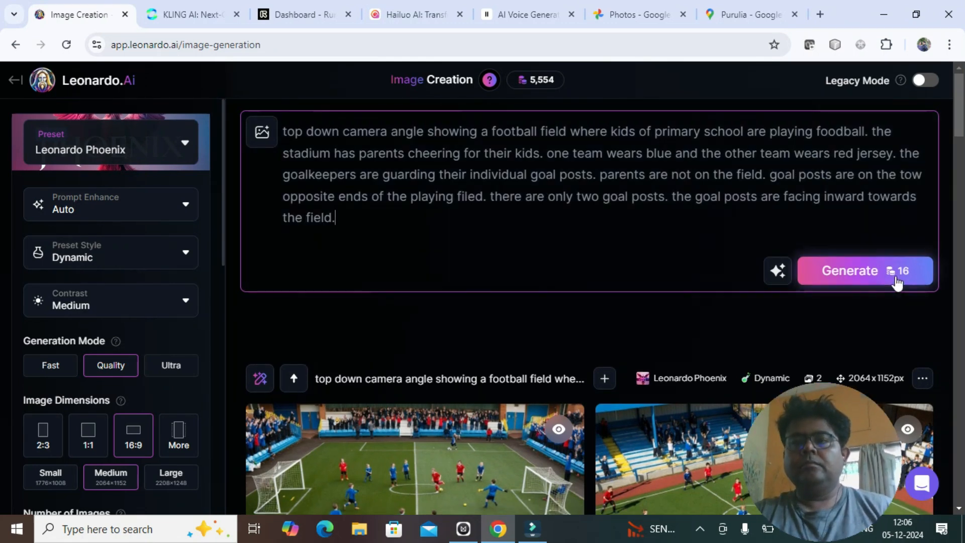
pyautogui.click(896, 277)
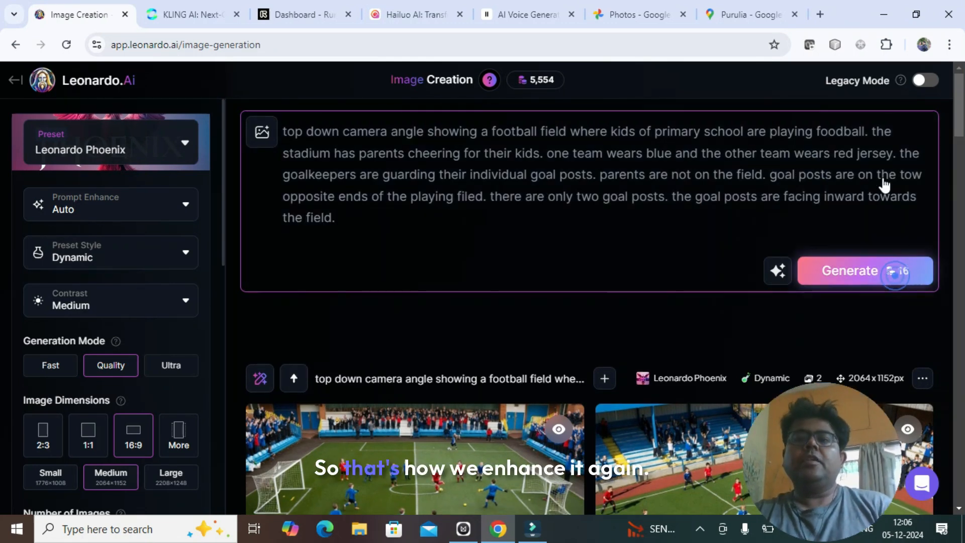
# - Compare the two earlier football generations with the newest pair of images, checking the players and goal posts
pyautogui.scroll(-7, 871, 180)
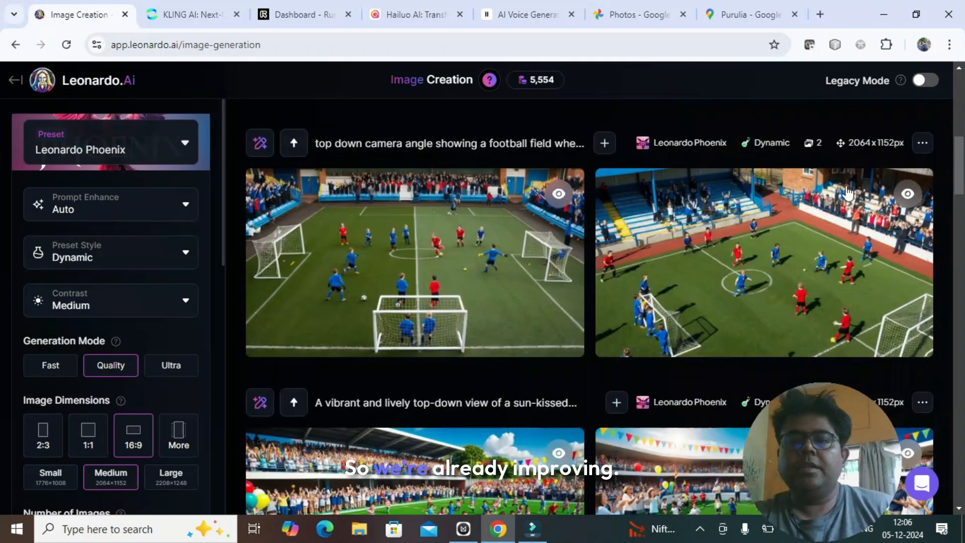
pyautogui.scroll(-2, 621, 367)
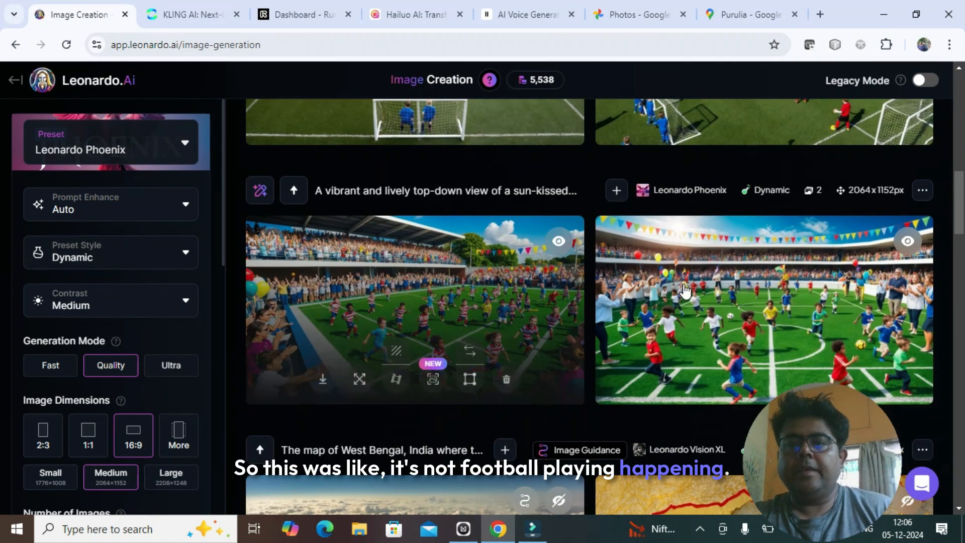
pyautogui.scroll(1, 727, 300)
pyautogui.scroll(4, 727, 300)
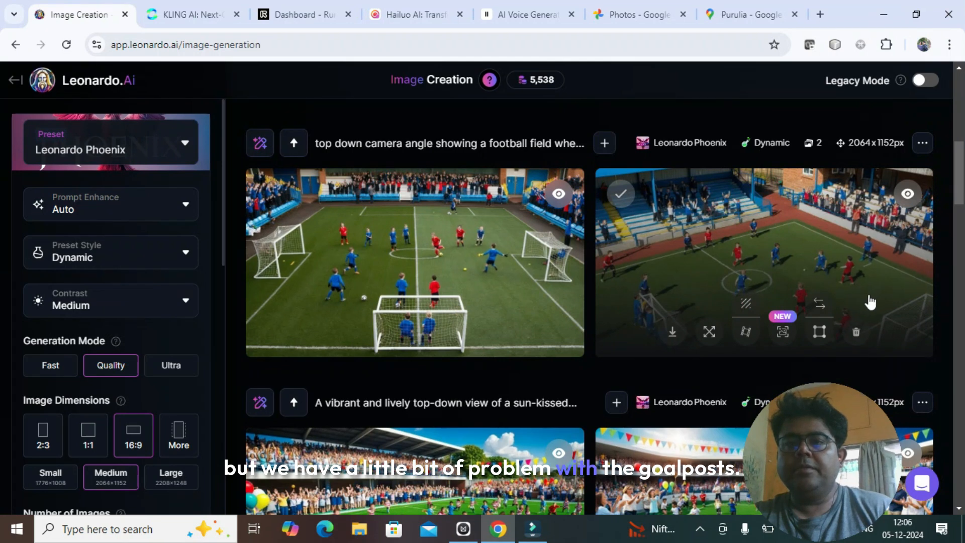
pyautogui.scroll(5, 677, 240)
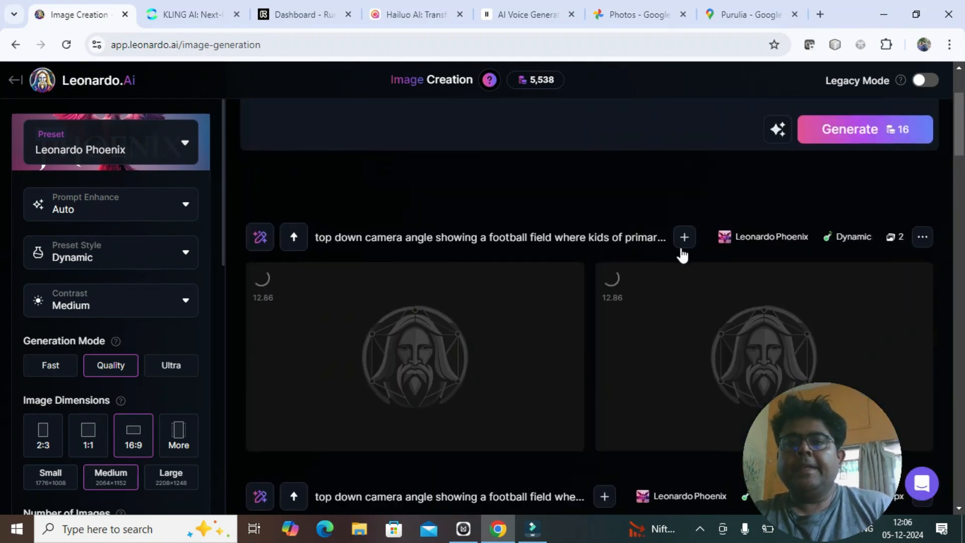
pyautogui.scroll(-1, 689, 259)
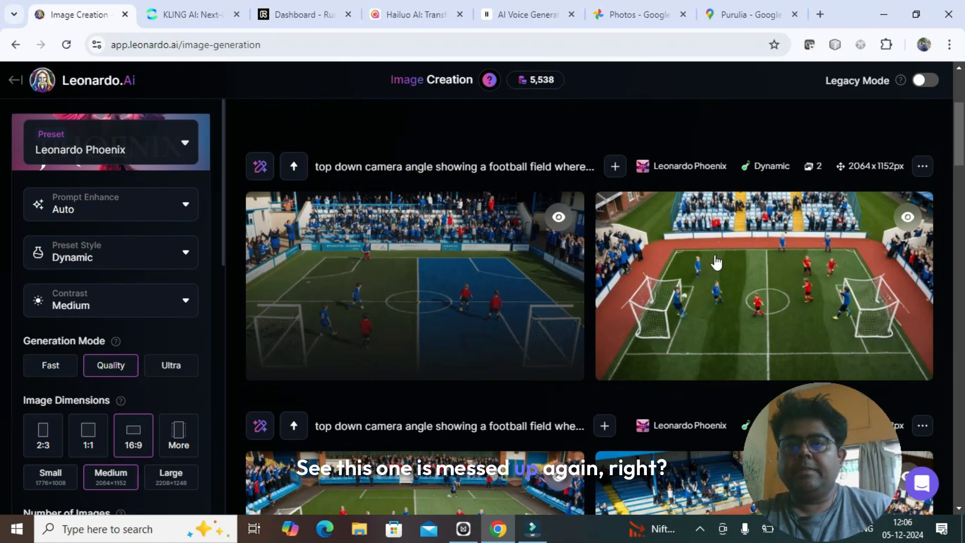
# - Open the newest generation's image with the all-green pitch in the enlarged view and inspect it
pyautogui.click(801, 265)
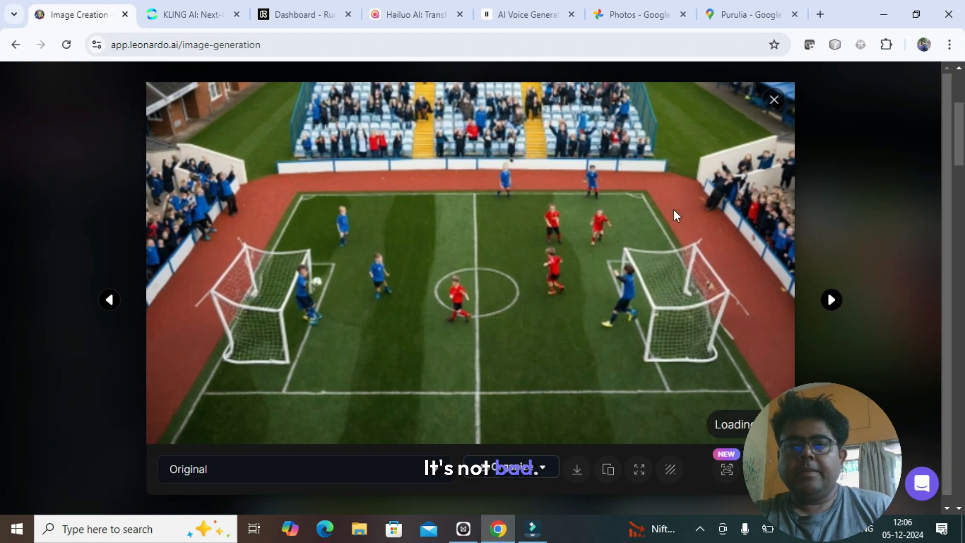
pyautogui.click(945, 92)
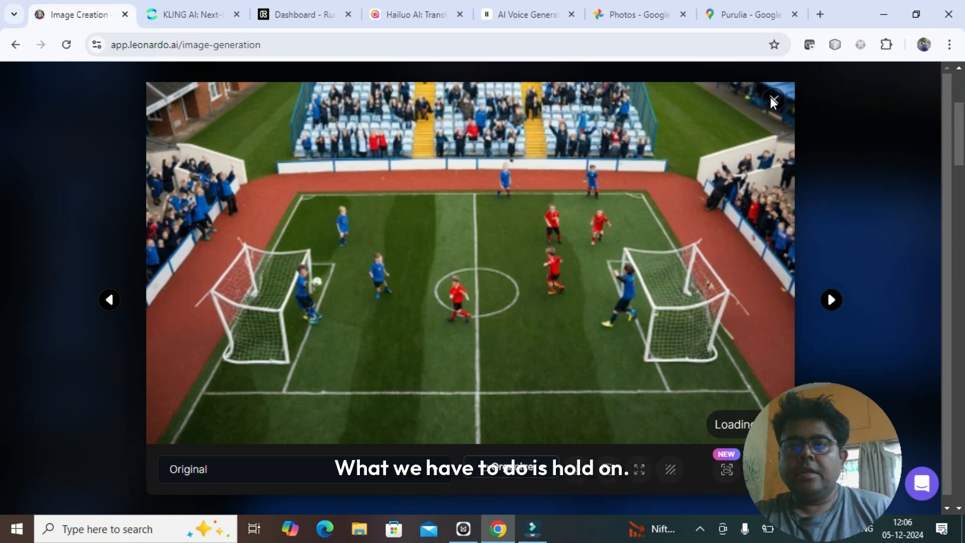
pyautogui.click(861, 138)
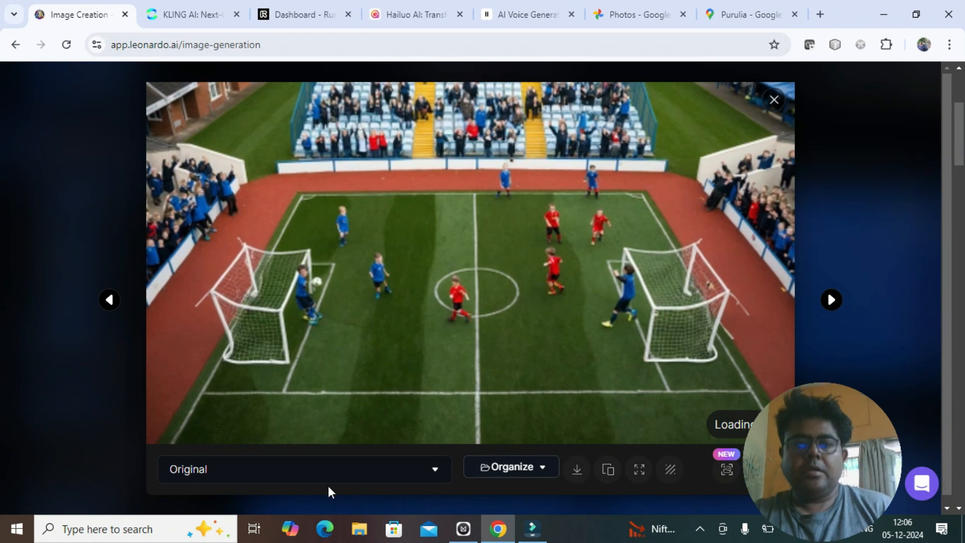
pyautogui.click(111, 296)
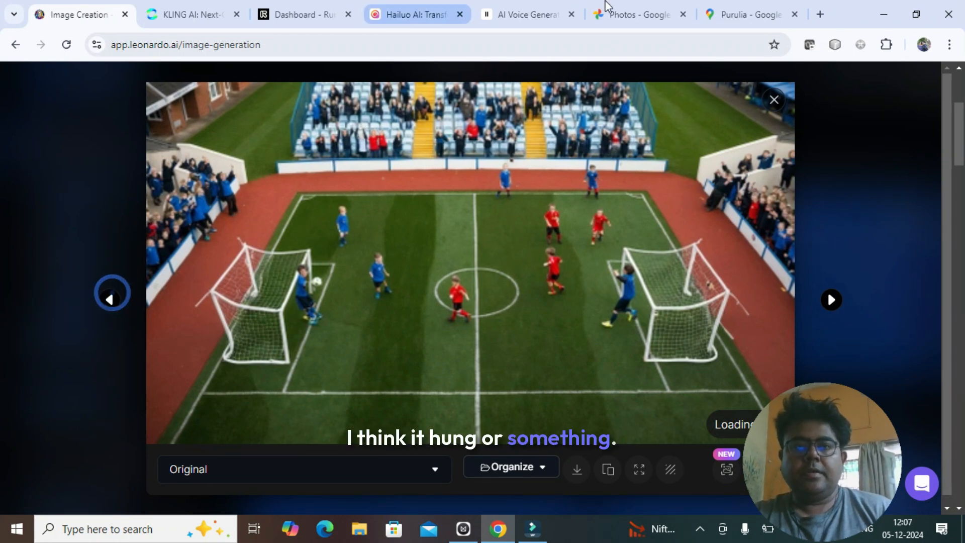
pyautogui.click(700, 530)
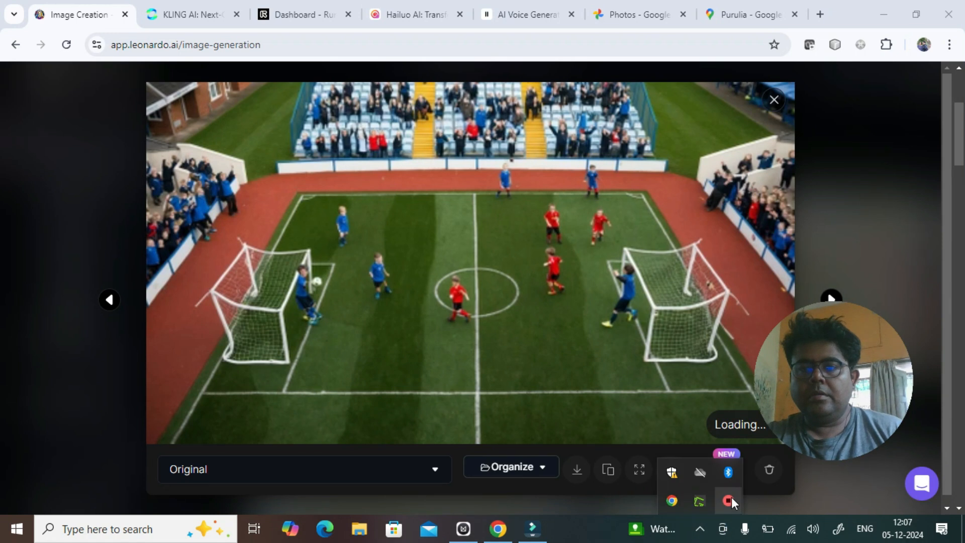
pyautogui.rightClick(731, 498)
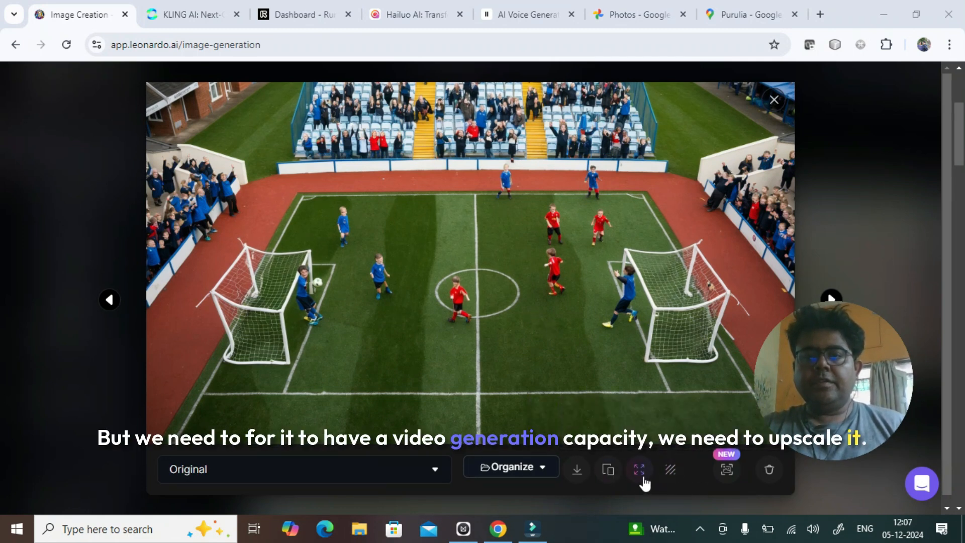
# - Upscale the open football image with the Ultra upscaler at multiplier 2 and High strength
pyautogui.click(728, 475)
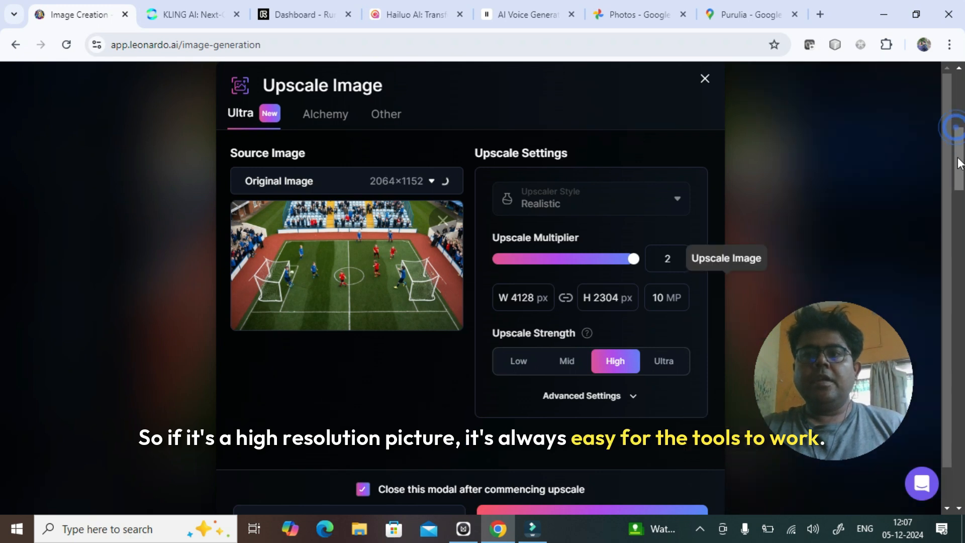
pyautogui.scroll(-1, 527, 500)
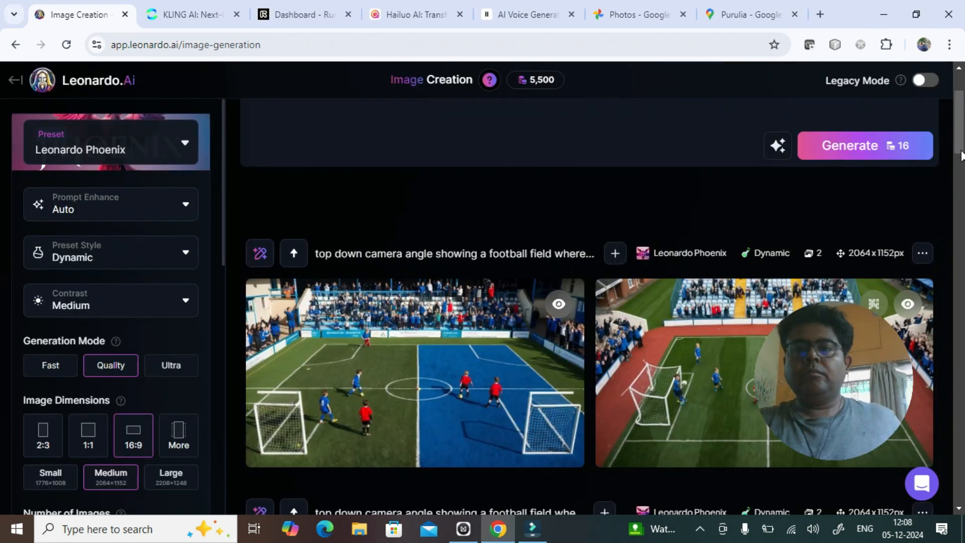
# - Download the upscaled version of the all-green pitch image from the newest generation
pyautogui.scroll(-3, 958, 135)
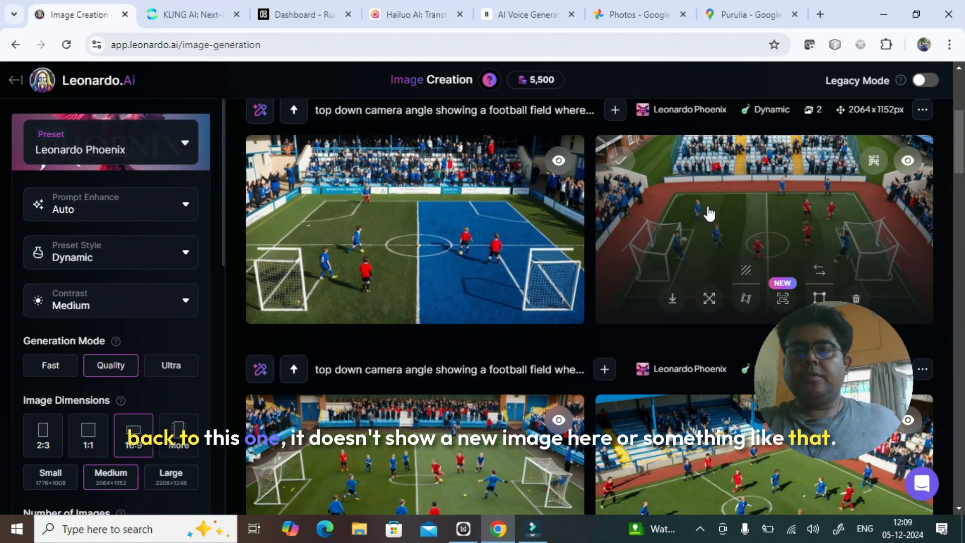
pyautogui.scroll(5, 955, 151)
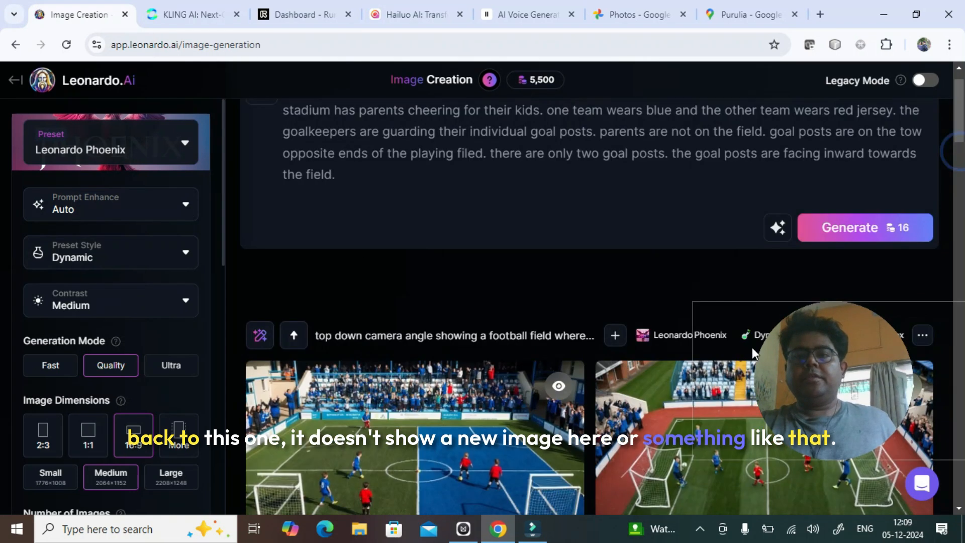
pyautogui.scroll(-4, 960, 118)
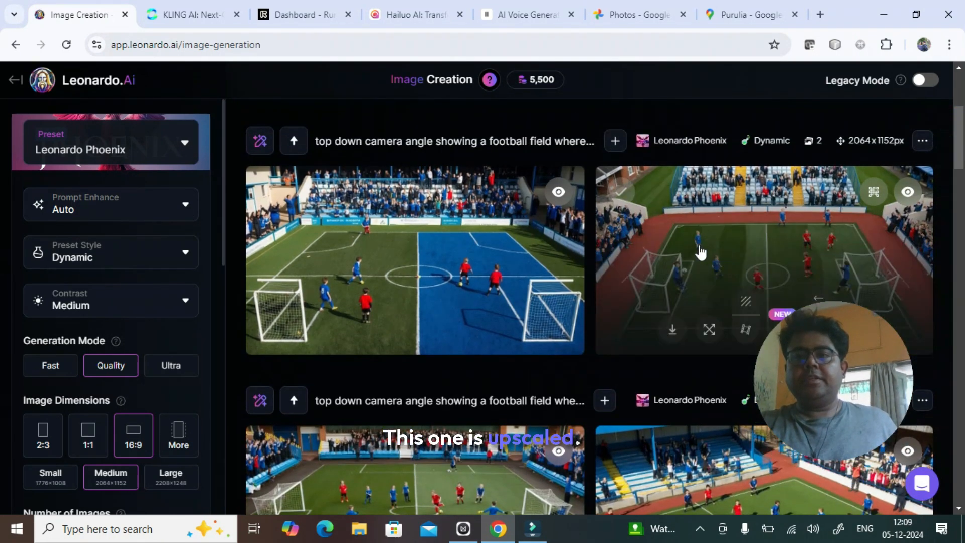
pyautogui.scroll(-3, 960, 108)
pyautogui.moveTo(710, 123)
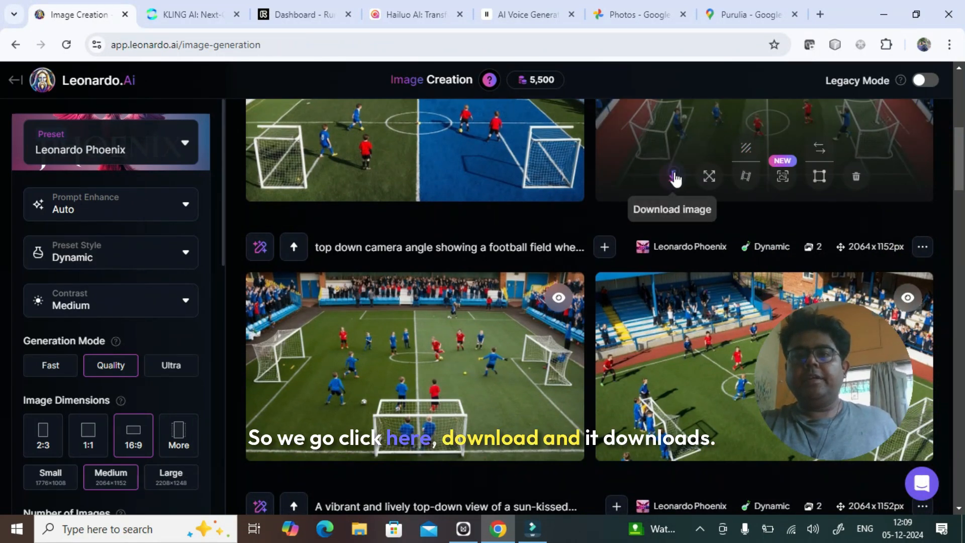
pyautogui.click(674, 177)
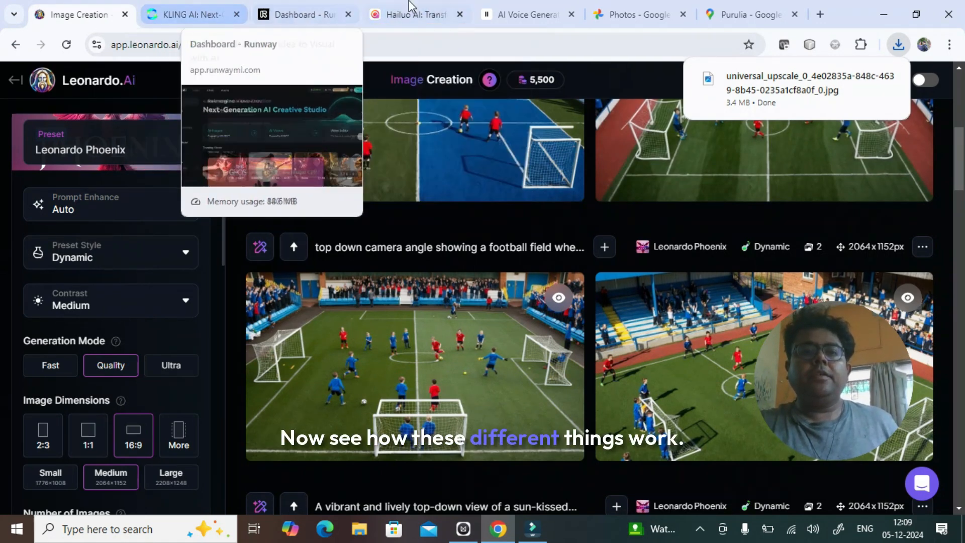
# - Switch to Kling AI and upload the downloaded universal_upscale image as the source for a new image-to-video generation
pyautogui.click(190, 14)
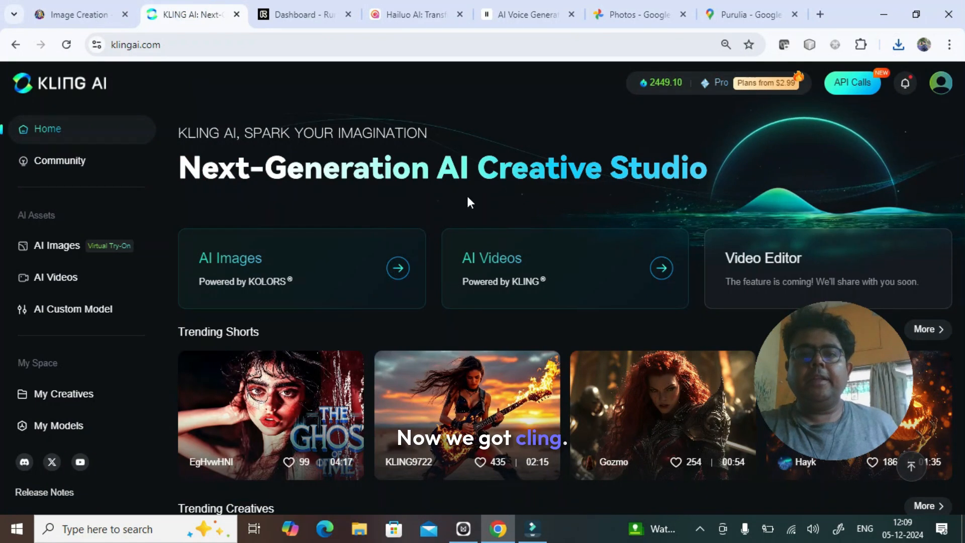
pyautogui.click(535, 274)
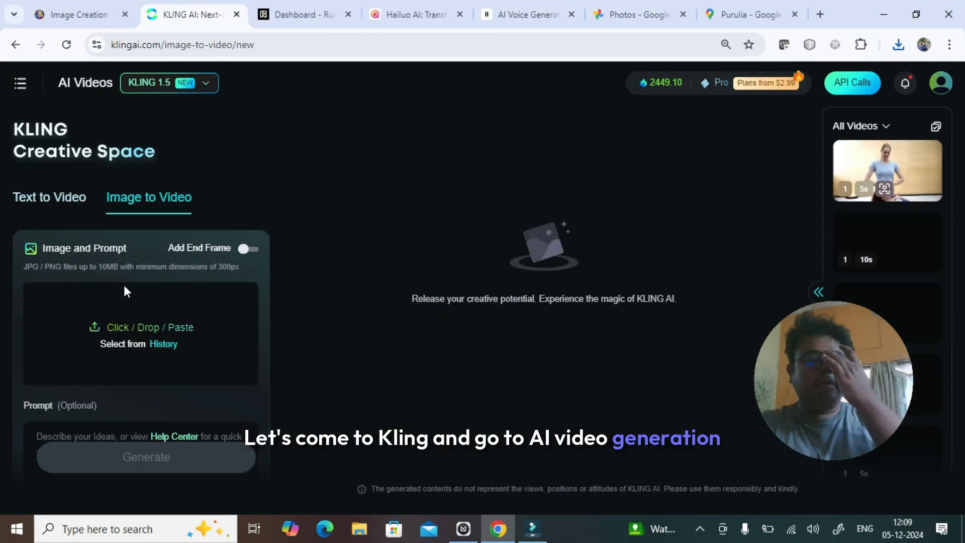
pyautogui.click(113, 325)
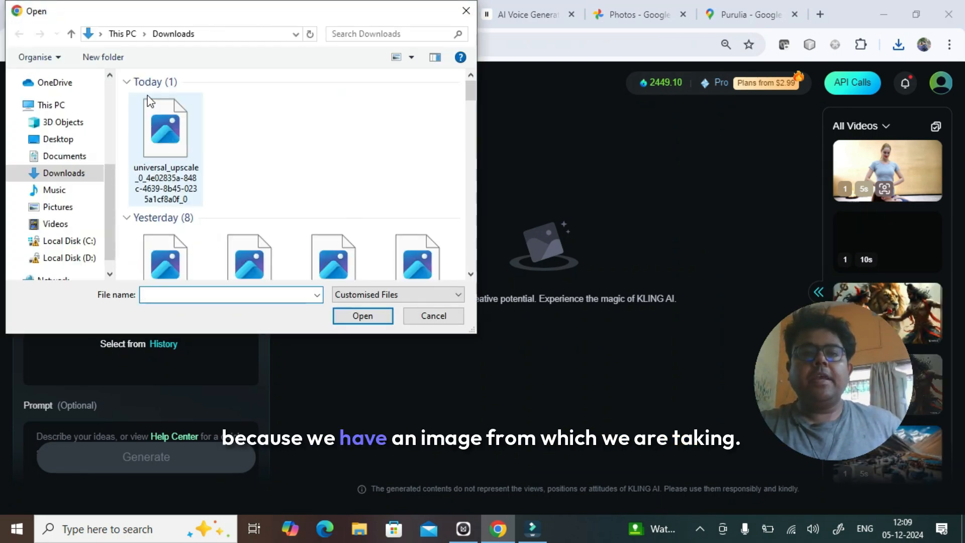
pyautogui.doubleClick(159, 140)
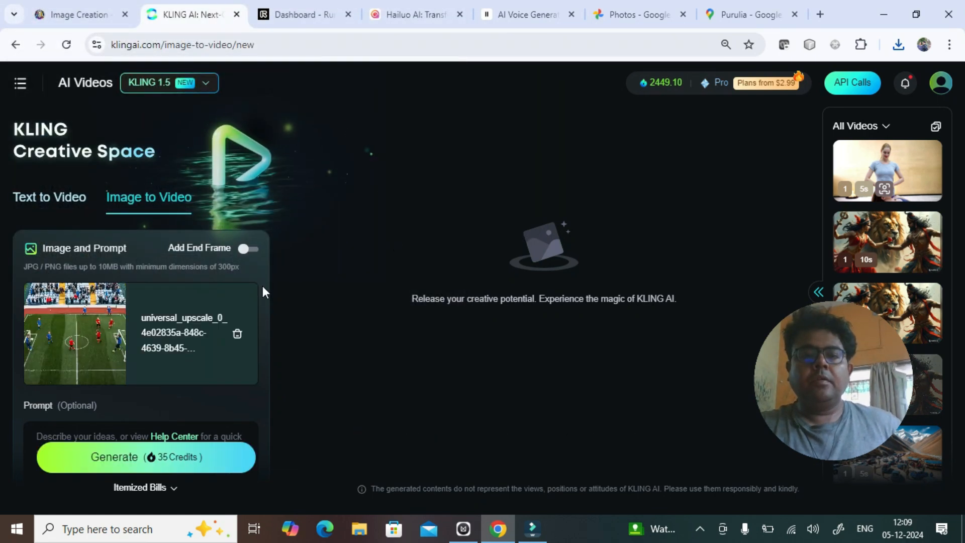
# - Look through the image-to-video options, including motion brush, mode, duration, camera movement and negative prompt
pyautogui.scroll(-3, 268, 286)
pyautogui.scroll(-4, 268, 286)
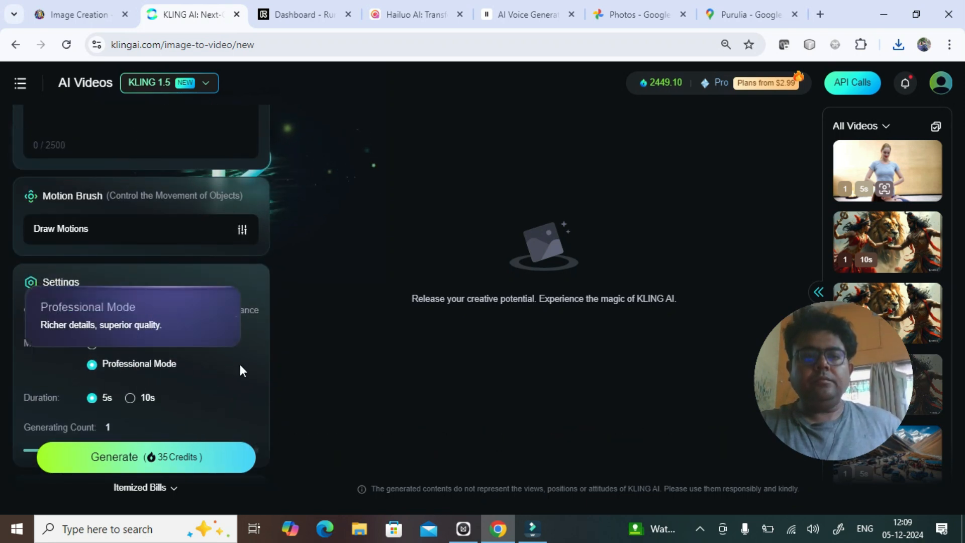
pyautogui.scroll(-2, 239, 369)
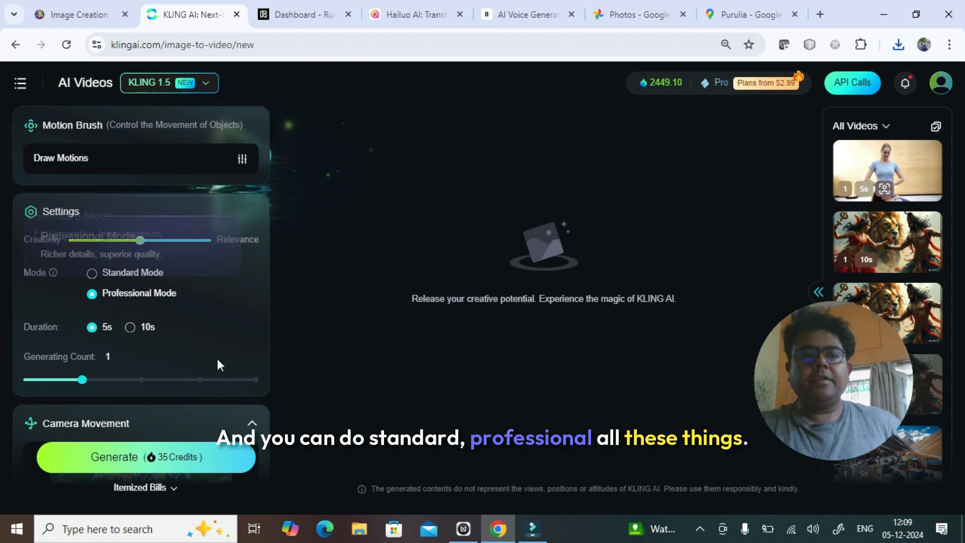
pyautogui.scroll(-4, 217, 358)
pyautogui.scroll(-2, 129, 280)
pyautogui.scroll(-2, 267, 337)
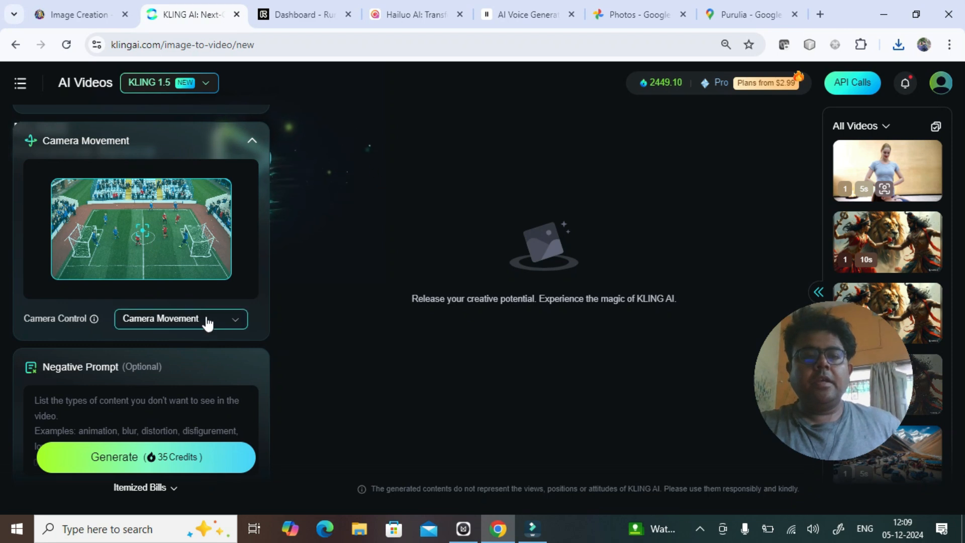
pyautogui.scroll(-1, 208, 321)
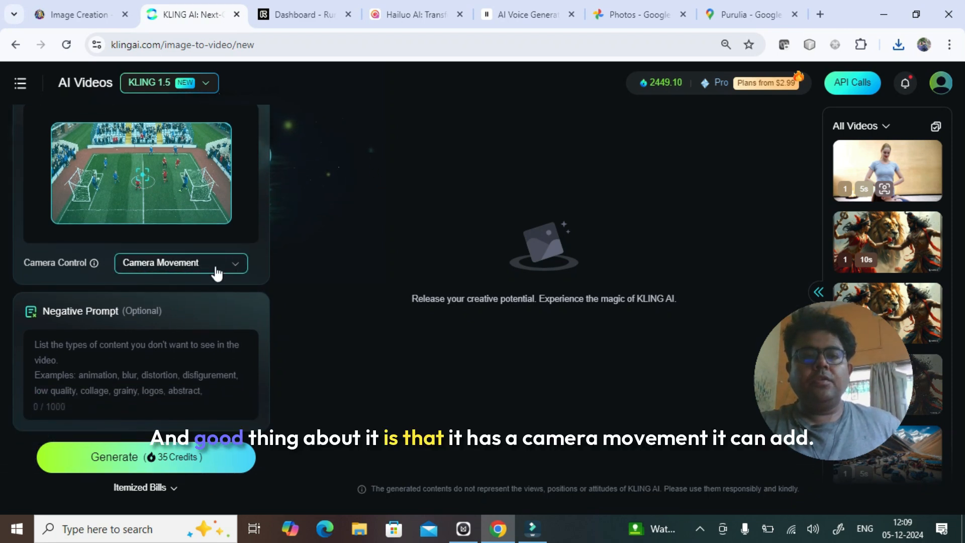
# - Try the Tilt camera control with a changed tilt amount and reset it
pyautogui.click(236, 267)
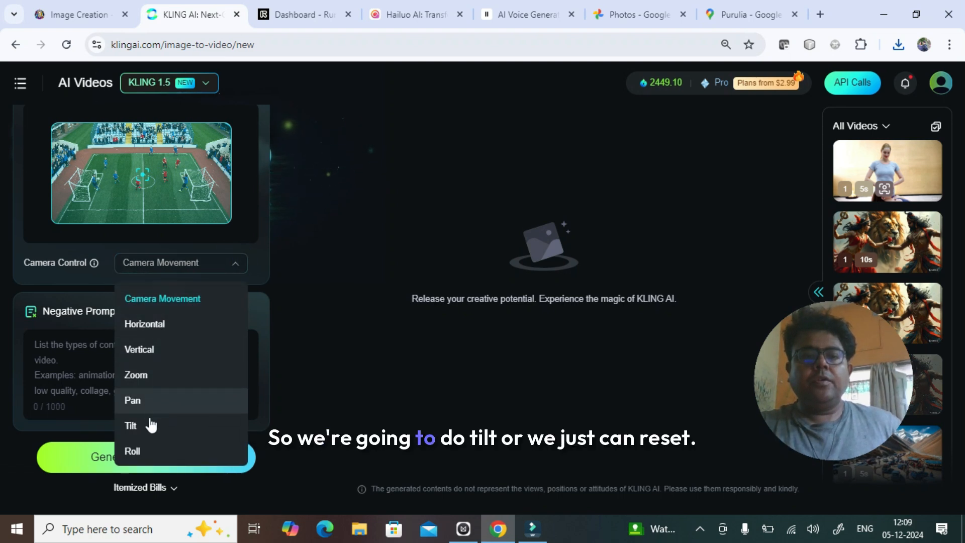
pyautogui.click(150, 427)
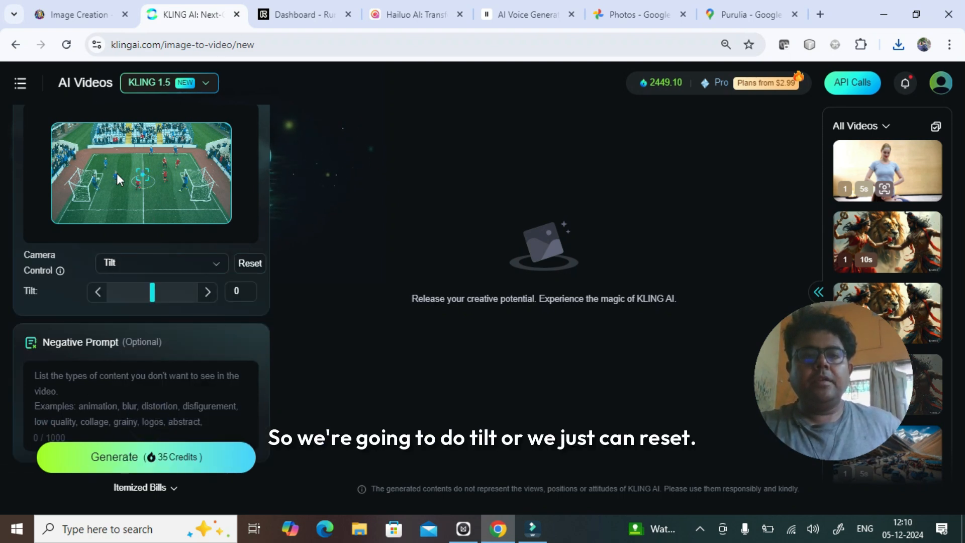
pyautogui.click(209, 265)
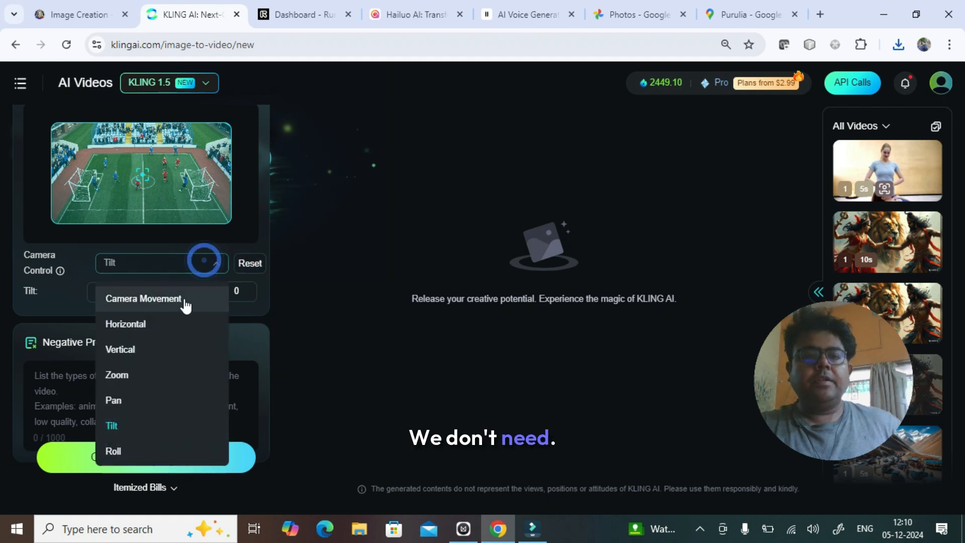
pyautogui.click(113, 425)
pyautogui.moveTo(149, 293); pyautogui.dragTo(63, 295)
pyautogui.click(253, 266)
# - Try the Pan camera control in both directions, reset it and restore the default Camera Movement option
pyautogui.click(214, 264)
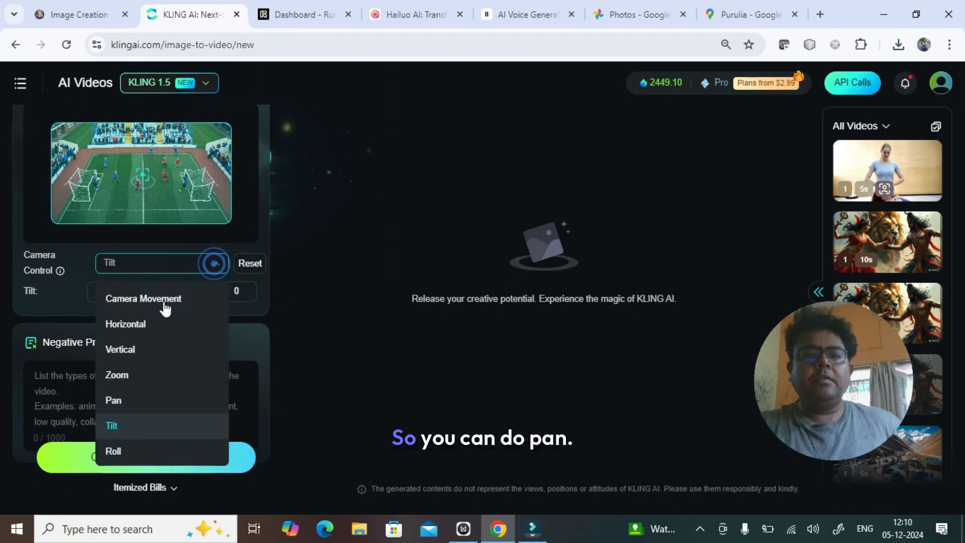
pyautogui.click(133, 400)
pyautogui.moveTo(155, 295); pyautogui.dragTo(67, 295)
pyautogui.click(214, 297)
pyautogui.click(253, 266)
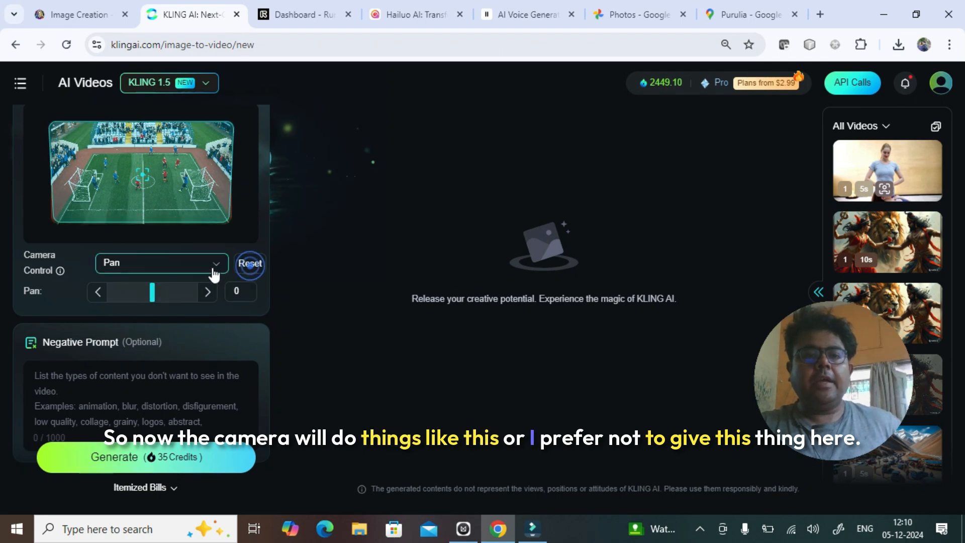
pyautogui.click(215, 263)
pyautogui.click(160, 299)
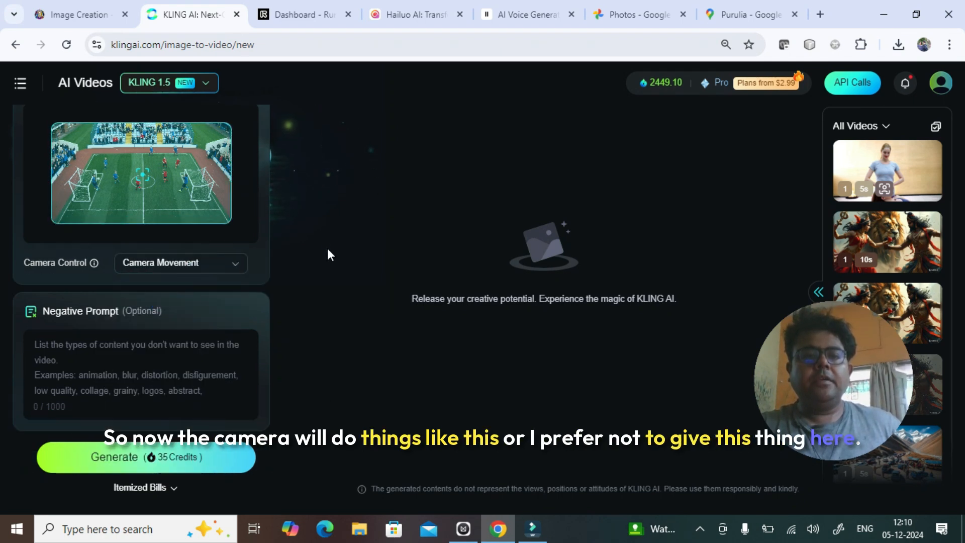
# - Enter the video prompt "the camera descends to ground level as the read team scores a goal." and copy it
pyautogui.scroll(5, 265, 251)
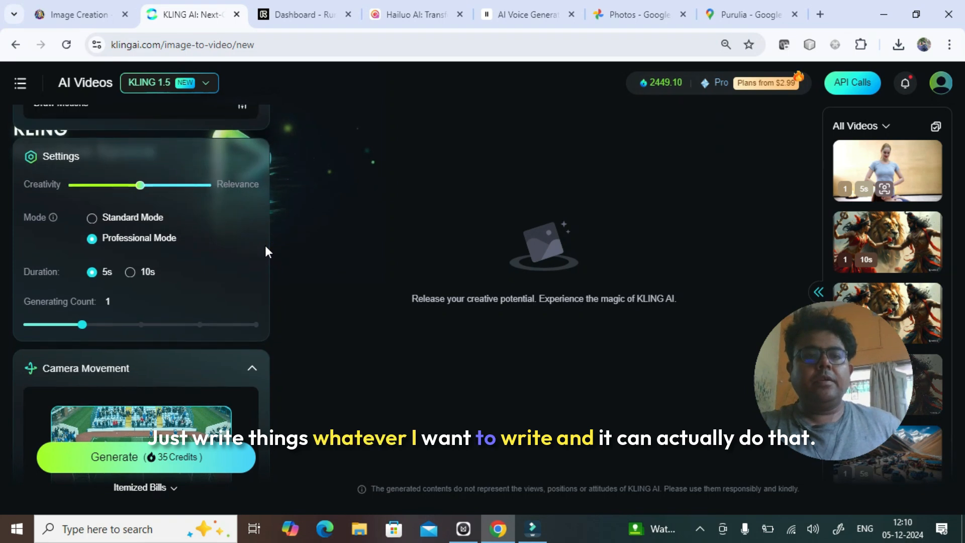
pyautogui.scroll(5, 265, 252)
pyautogui.click(112, 253)
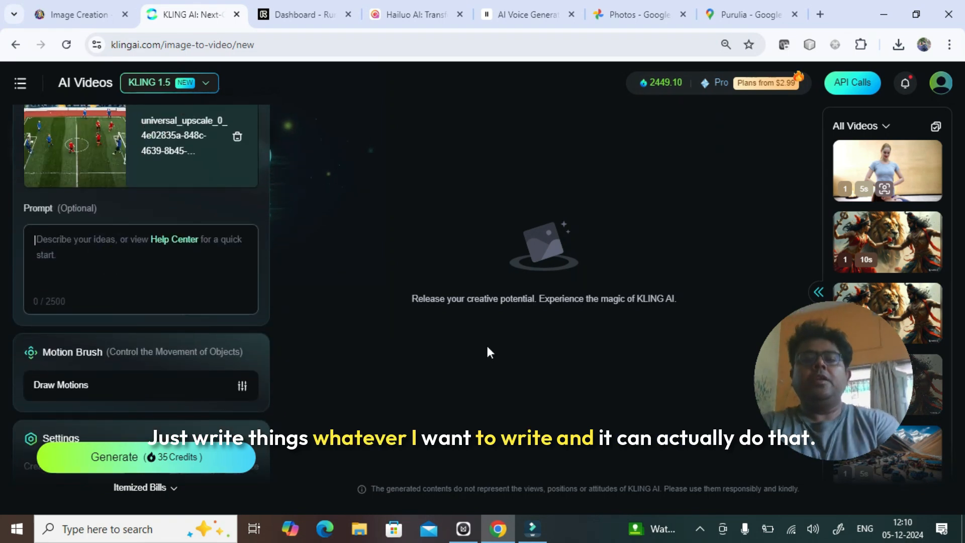
pyautogui.write('the camera descends to grown')
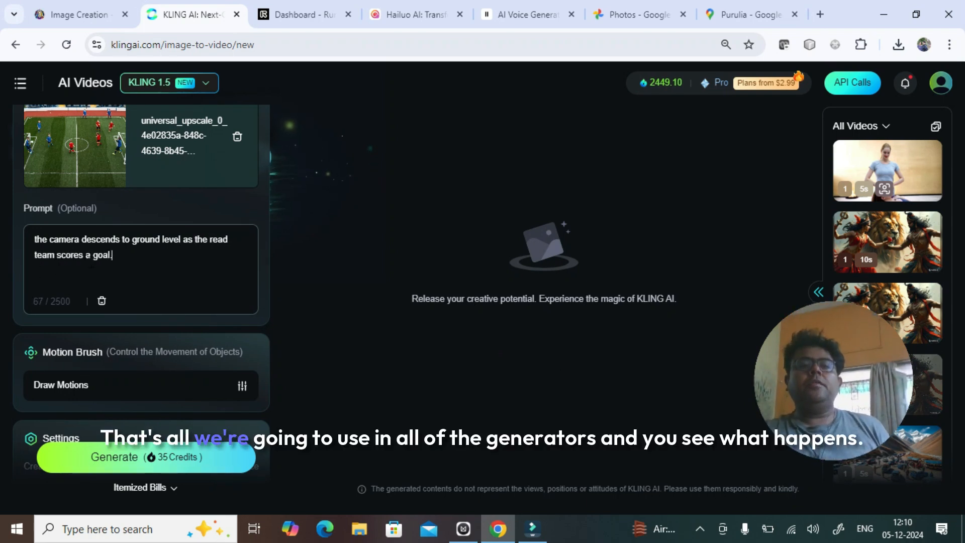
pyautogui.moveTo(133, 256); pyautogui.dragTo(3, 221)
pyautogui.hotkey('ctrl', 'c')
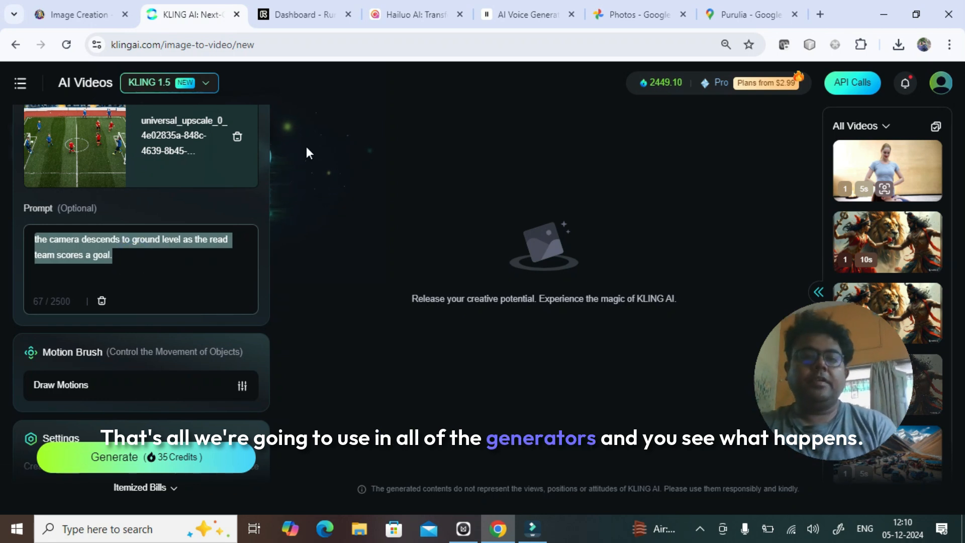
# - Switch to Runway and set up a new generative session with the upscaled image, cropped to landscape 1280x768, and the copied prompt
pyautogui.click(302, 15)
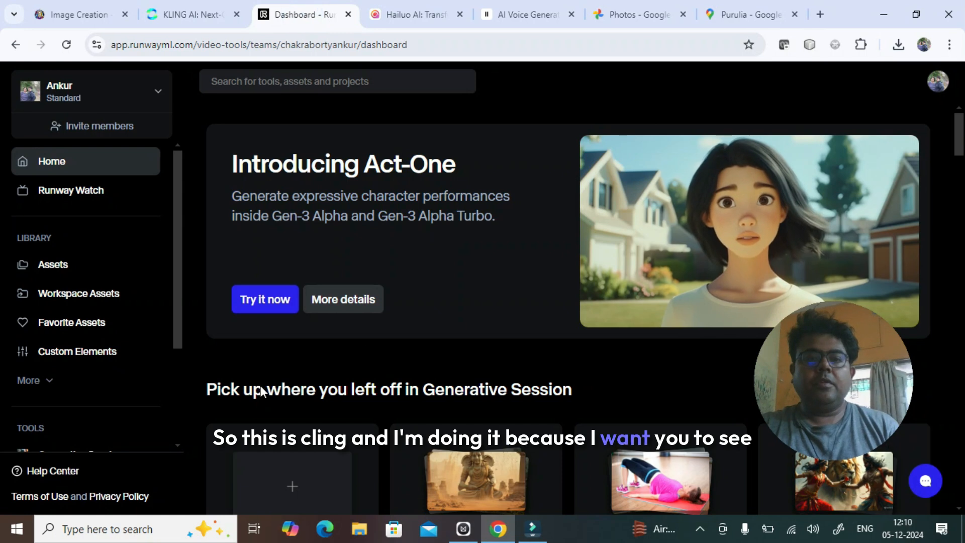
pyautogui.click(291, 485)
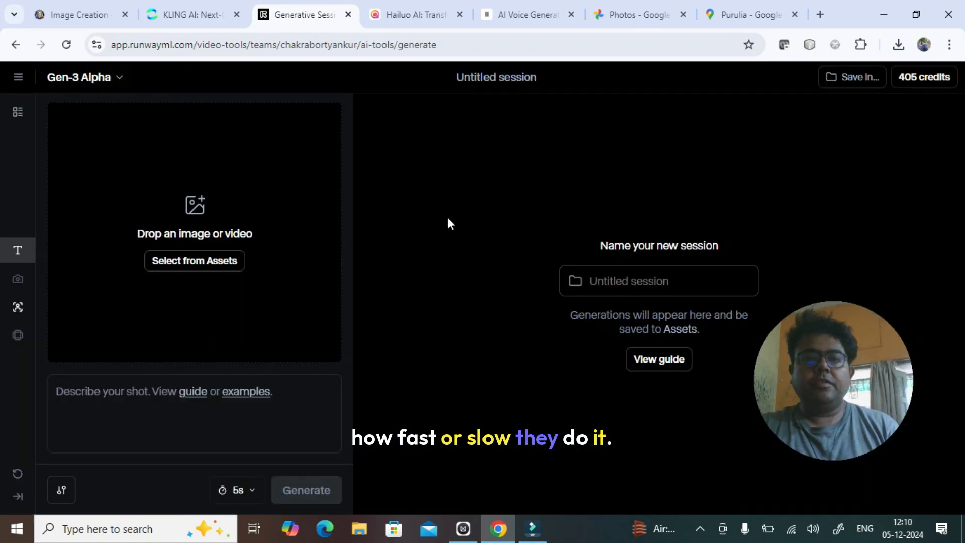
pyautogui.click(194, 261)
pyautogui.click(89, 282)
pyautogui.doubleClick(159, 149)
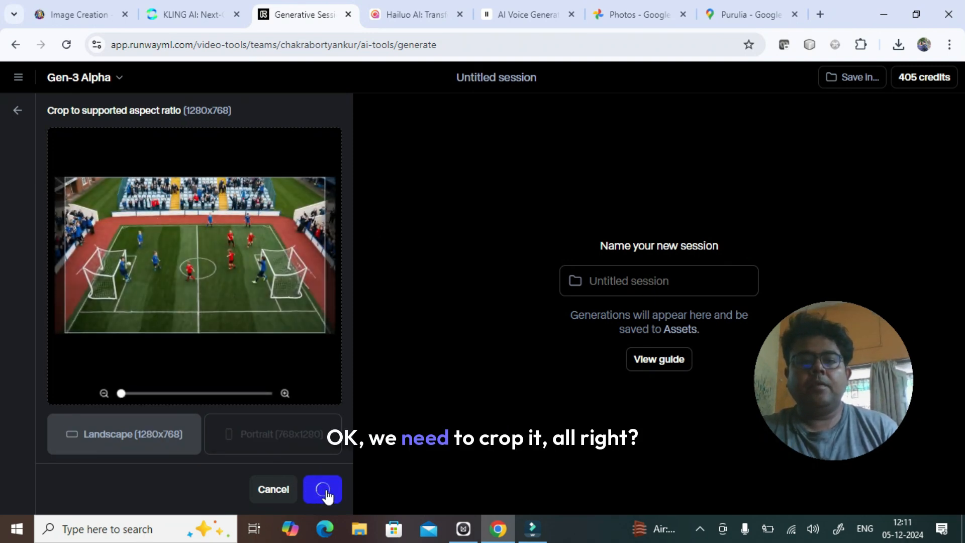
pyautogui.click(125, 405)
pyautogui.hotkey('ctrl', 'v')
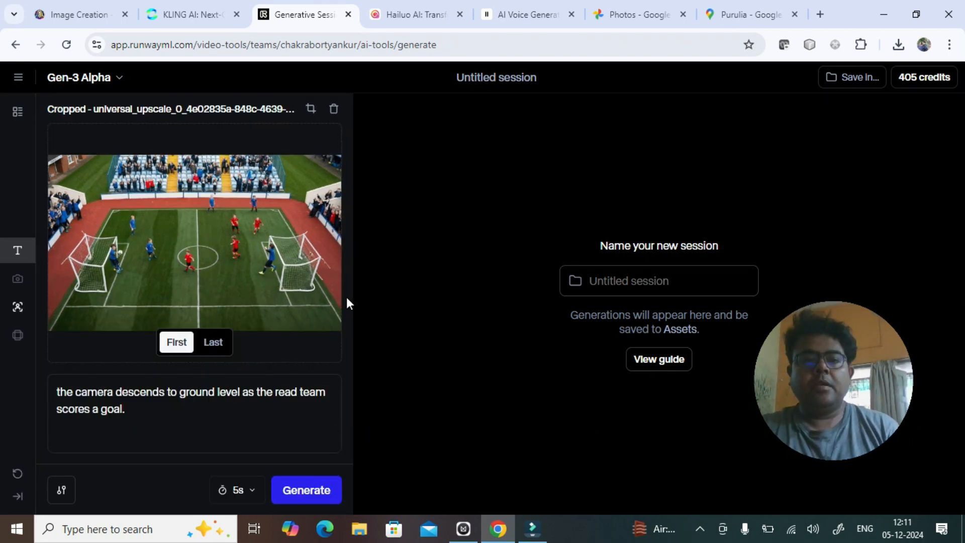
# - Switch to Hailuo AI and set up an image-to-video generation with the upscaled image and the copied prompt
pyautogui.click(413, 15)
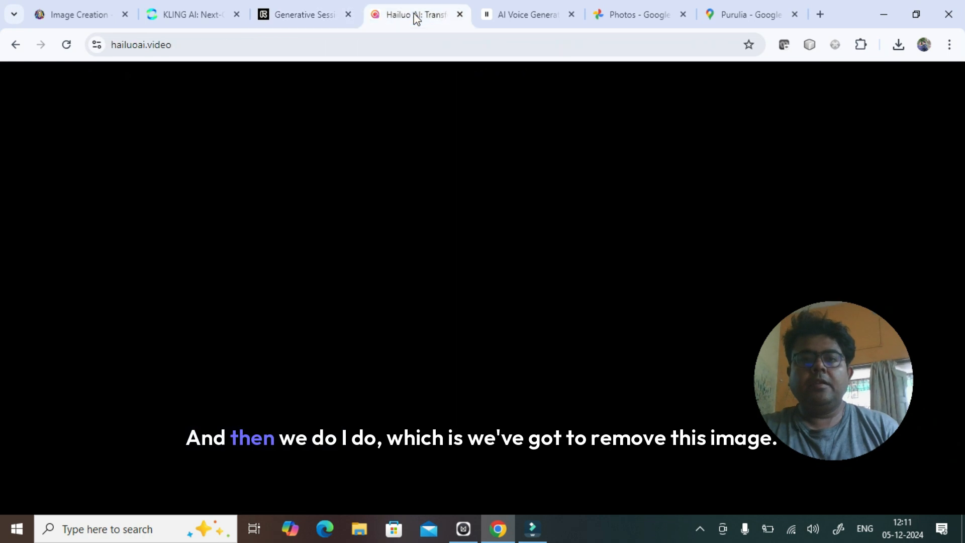
pyautogui.click(221, 284)
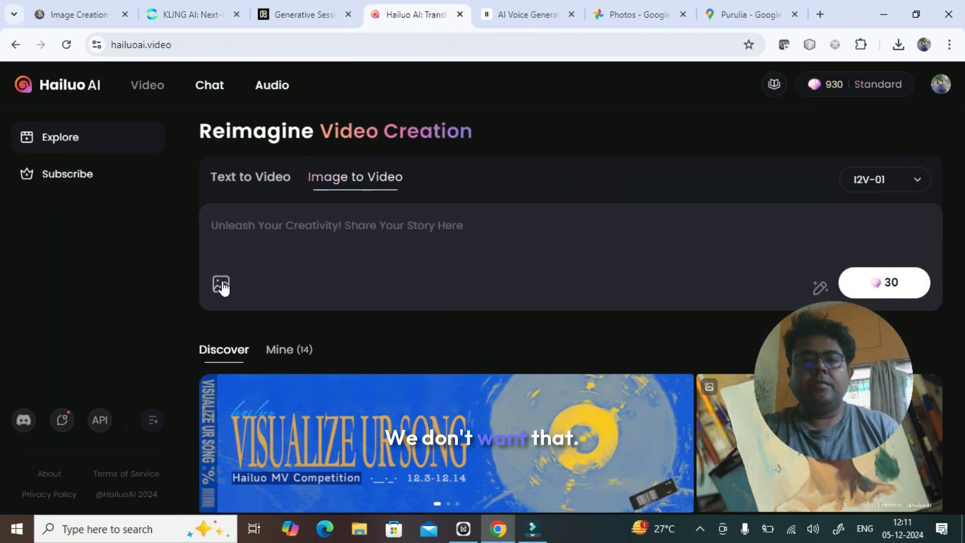
pyautogui.click(221, 284)
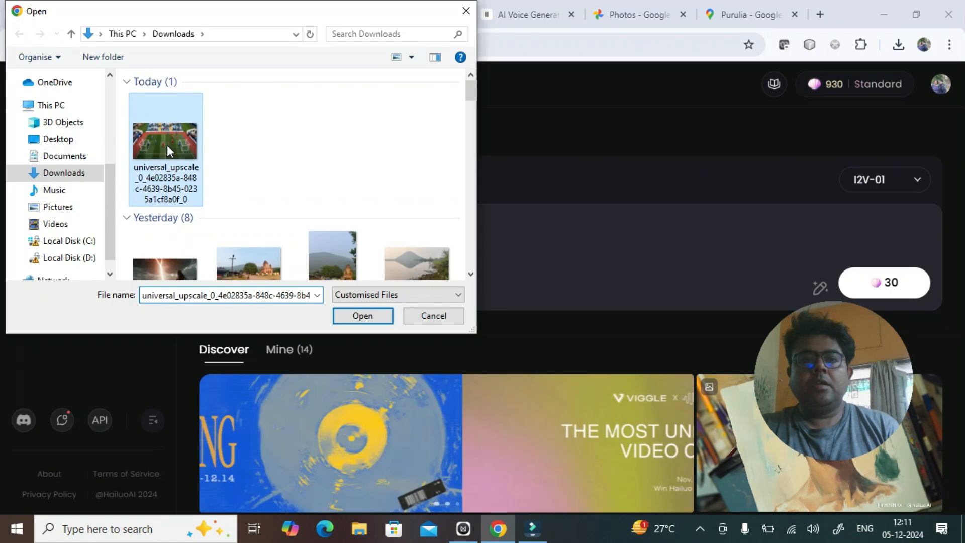
pyautogui.doubleClick(167, 145)
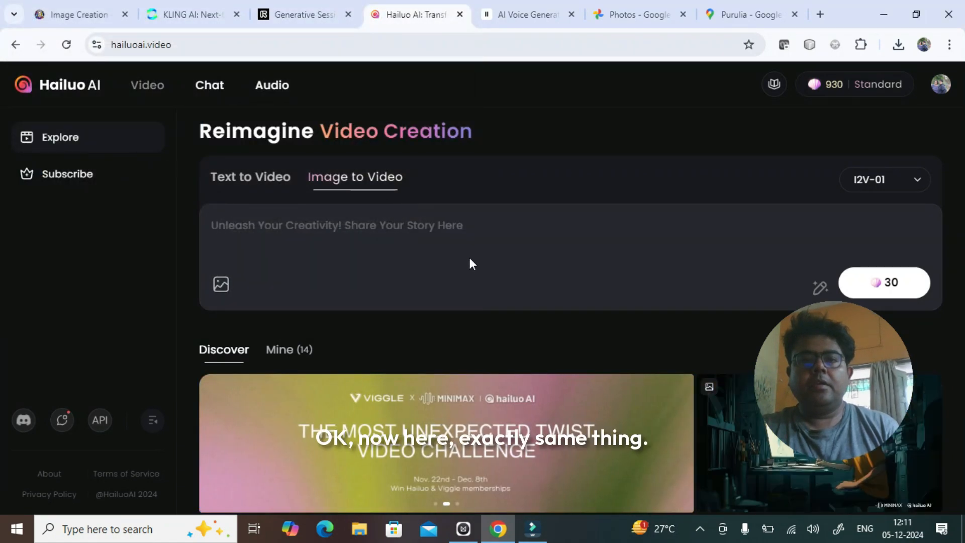
pyautogui.click(477, 227)
pyautogui.write('the camera descends to ground level as the read team scores a goal')
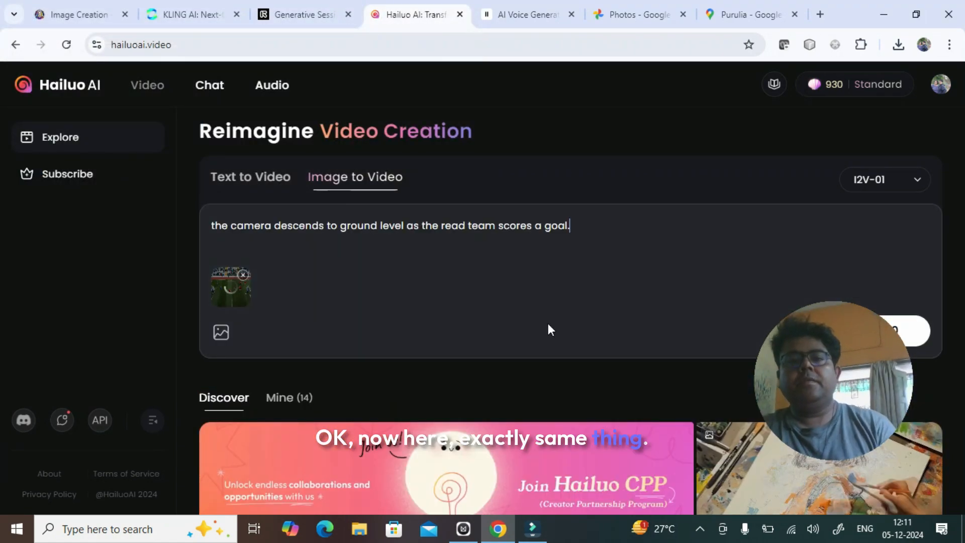
# - Switch to Kling and review the uploaded image, the prompt, the Motion Brush section and the generation settings
pyautogui.write('.')
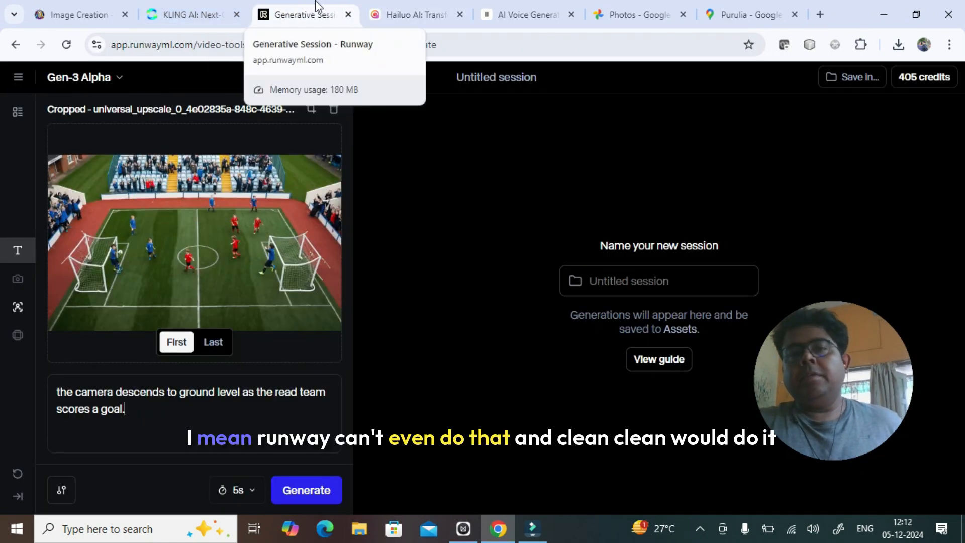
pyautogui.click(222, 7)
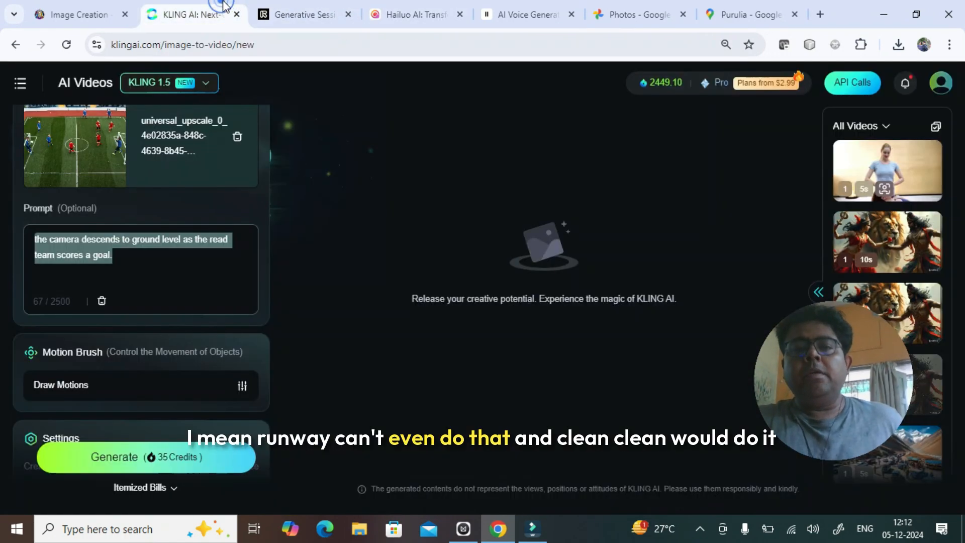
pyautogui.click(258, 214)
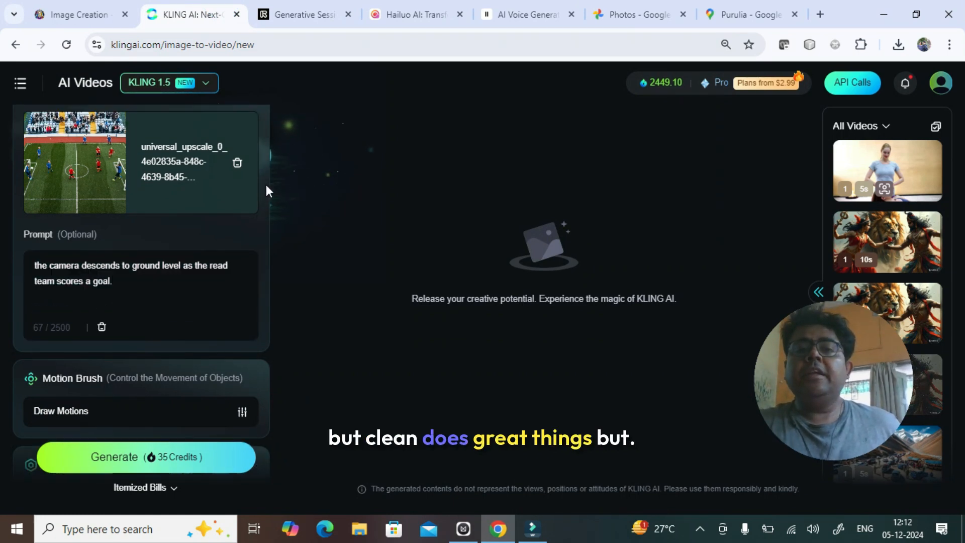
pyautogui.scroll(4, 266, 185)
pyautogui.scroll(-5, 266, 185)
pyautogui.scroll(5, 269, 191)
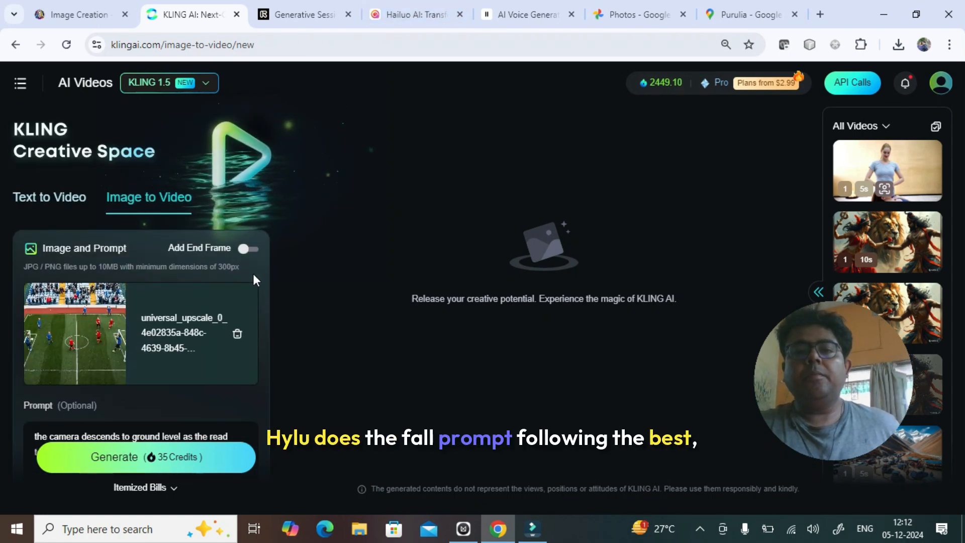
pyautogui.scroll(-3, 256, 280)
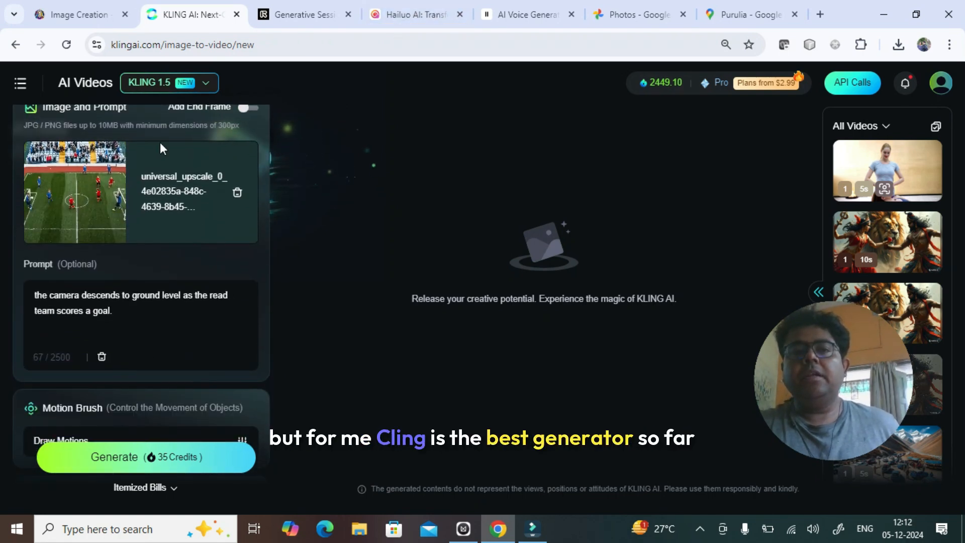
pyautogui.scroll(-3, 241, 236)
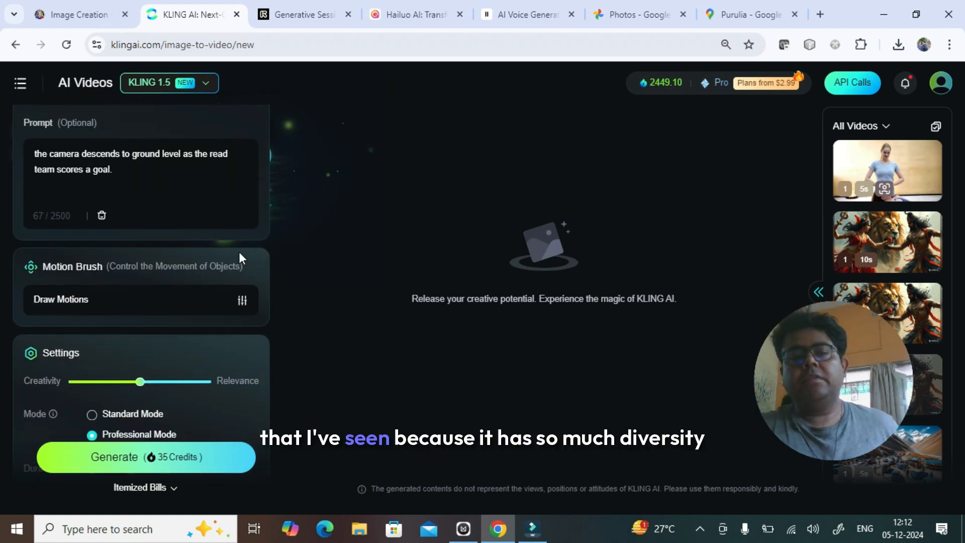
# - Open the Motion Brush editor for the football image to view its movement path and static area options, and close it
pyautogui.scroll(5, 270, 211)
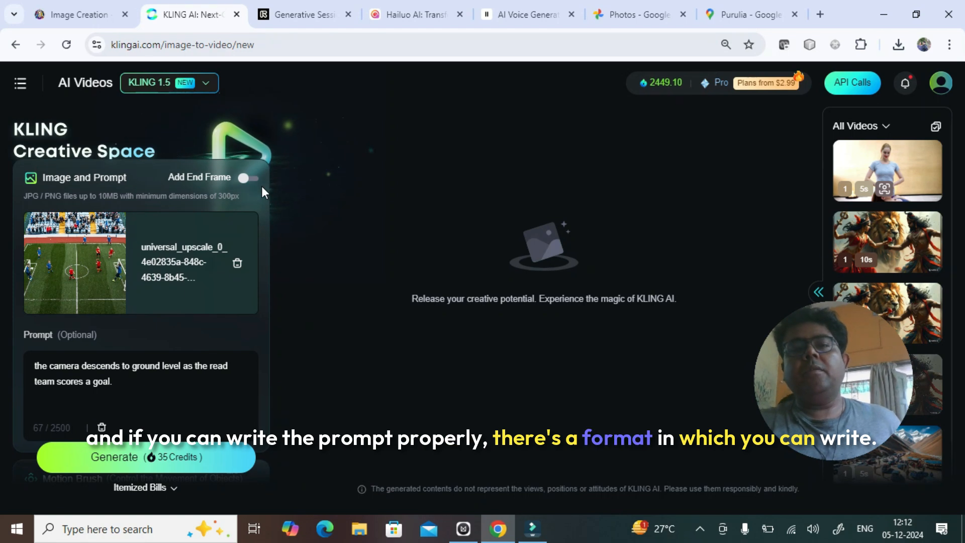
pyautogui.scroll(-3, 251, 245)
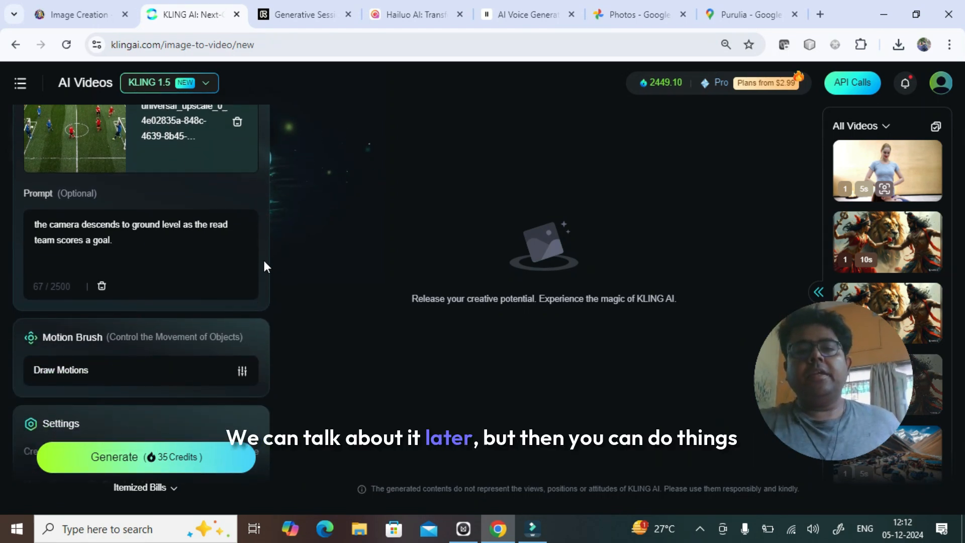
pyautogui.scroll(-2, 263, 258)
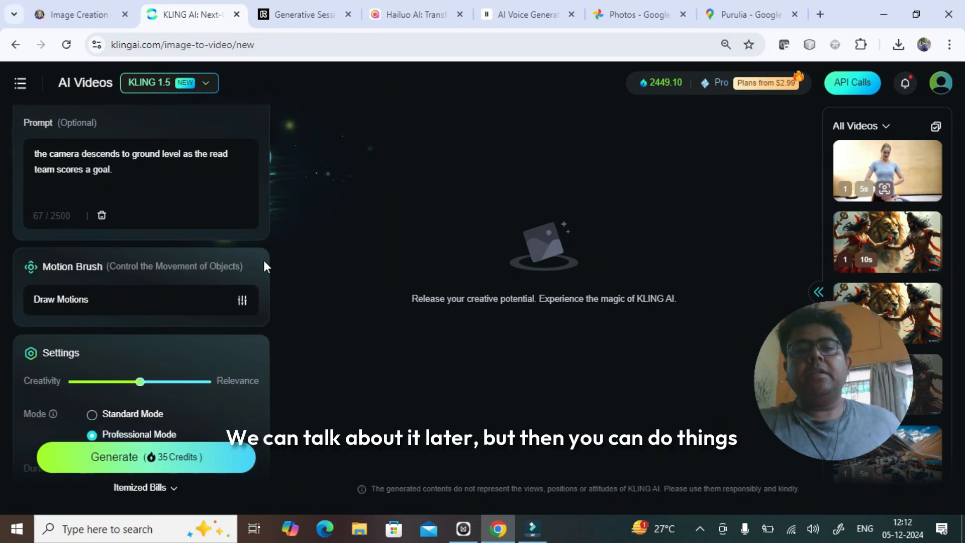
pyautogui.click(242, 307)
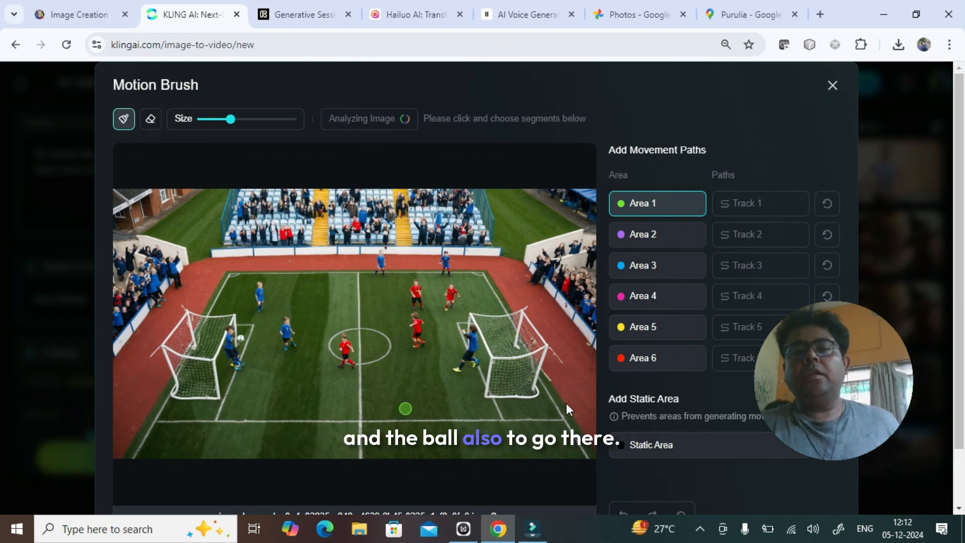
pyautogui.click(831, 86)
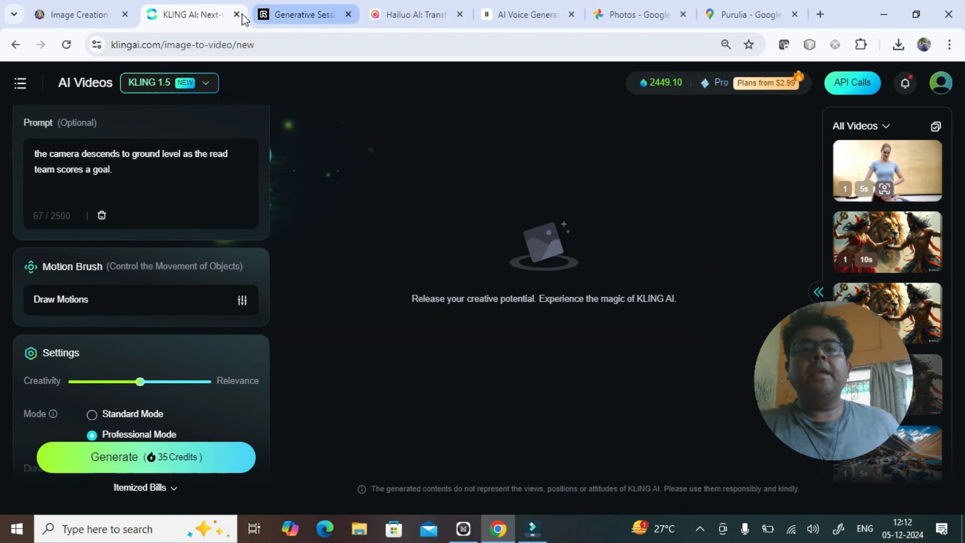
# - Start the image-to-video generation in Kling, and switch to Runway to start the Gen-3 Alpha generation
pyautogui.click(173, 456)
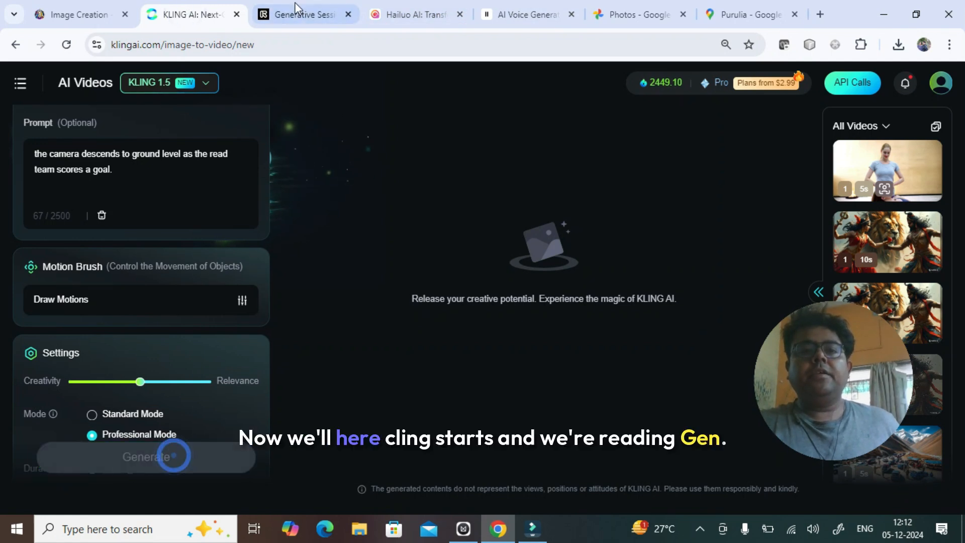
pyautogui.click(297, 15)
pyautogui.click(303, 489)
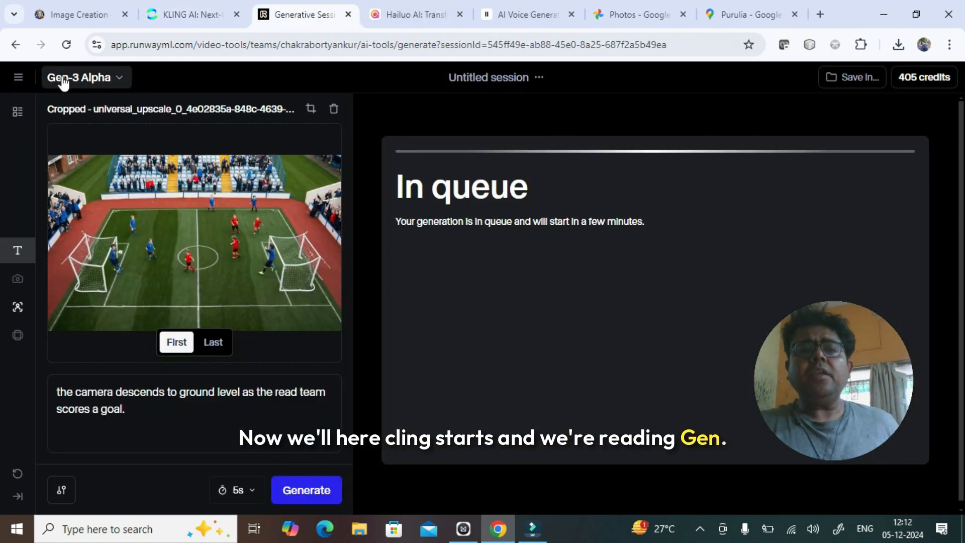
# - Switch to Hailuo AI and start the image-to-video generation with the I2V-01 model
pyautogui.click(418, 15)
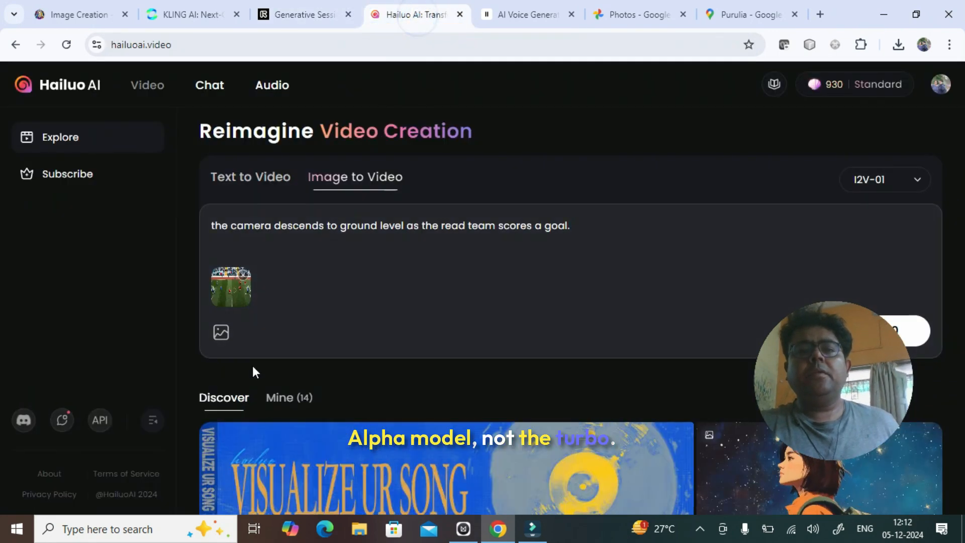
pyautogui.scroll(-5, 958, 215)
pyautogui.scroll(3, 932, 189)
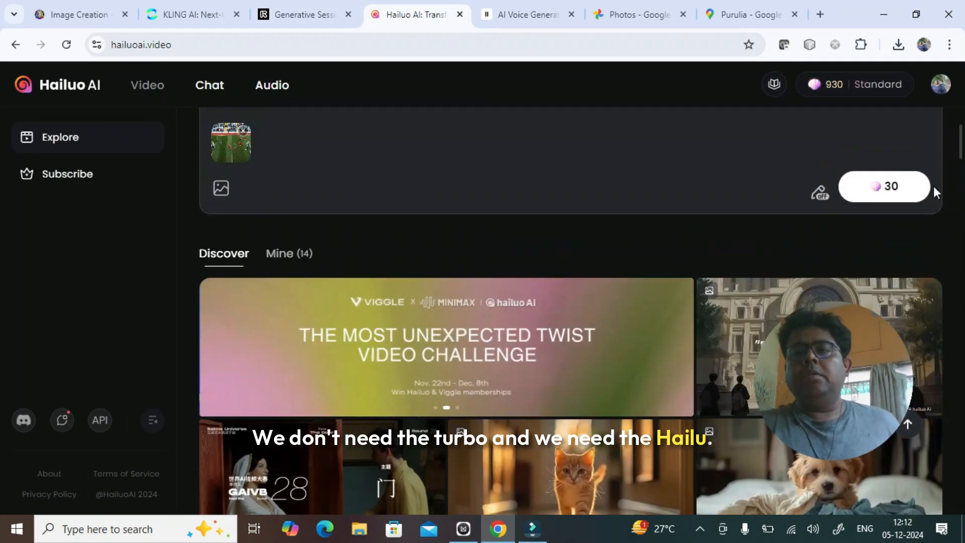
pyautogui.click(871, 177)
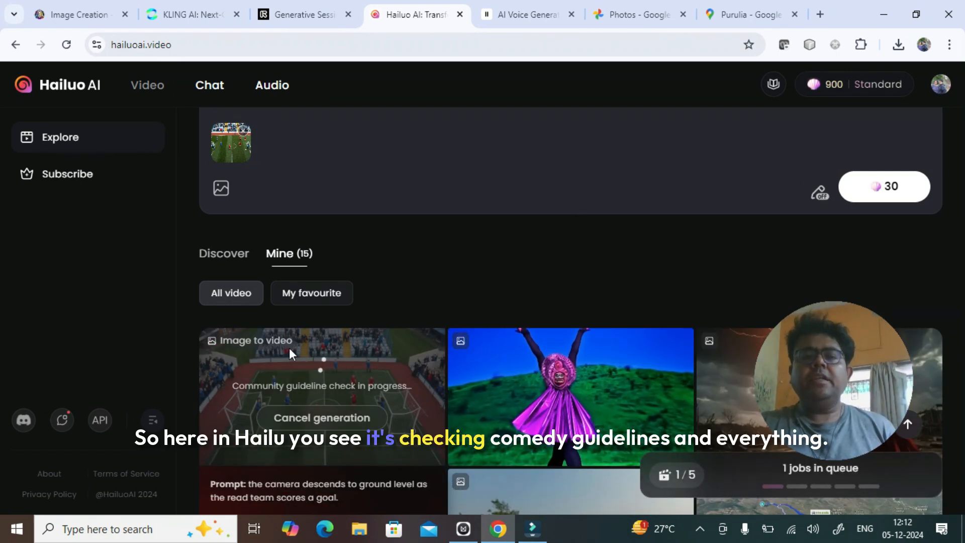
# - Check the progress of the football video generations in Runway, Kling and Hailuo AI several times to compare their speed
pyautogui.click(295, 15)
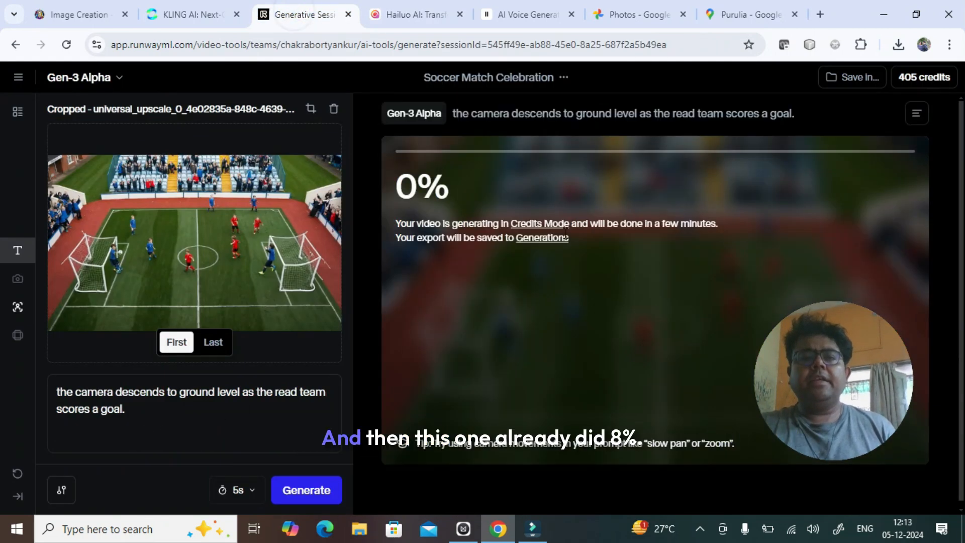
pyautogui.click(205, 7)
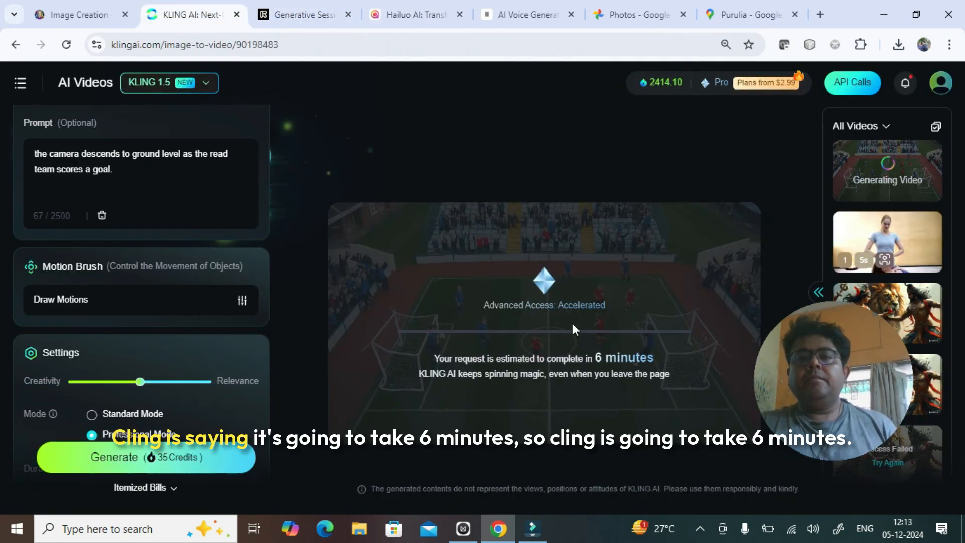
pyautogui.click(275, 7)
pyautogui.click(426, 7)
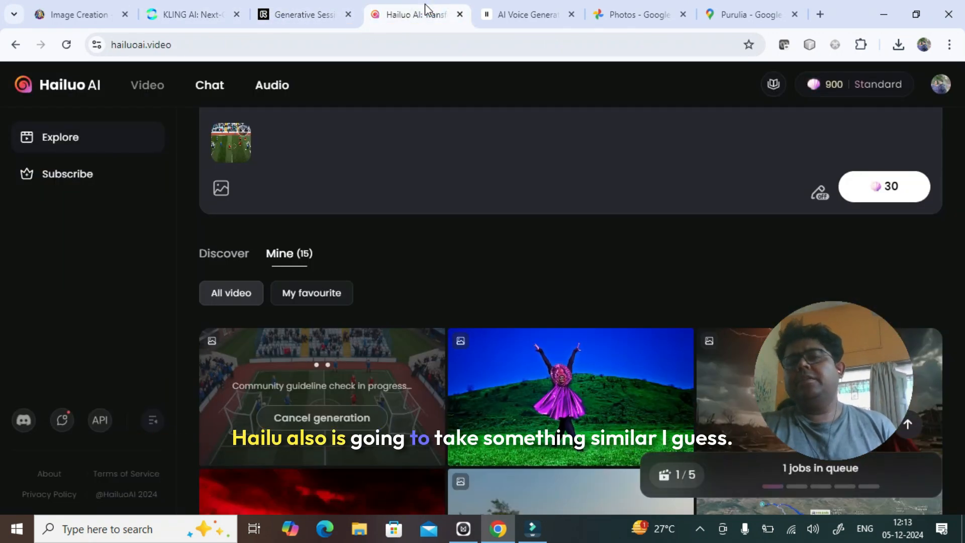
pyautogui.click(317, 10)
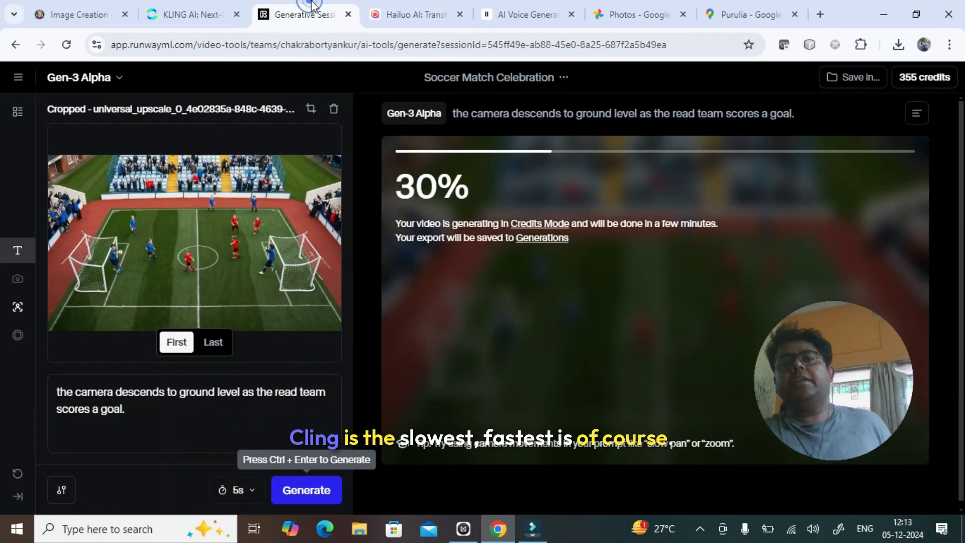
pyautogui.click(442, 7)
pyautogui.moveTo(352, 15)
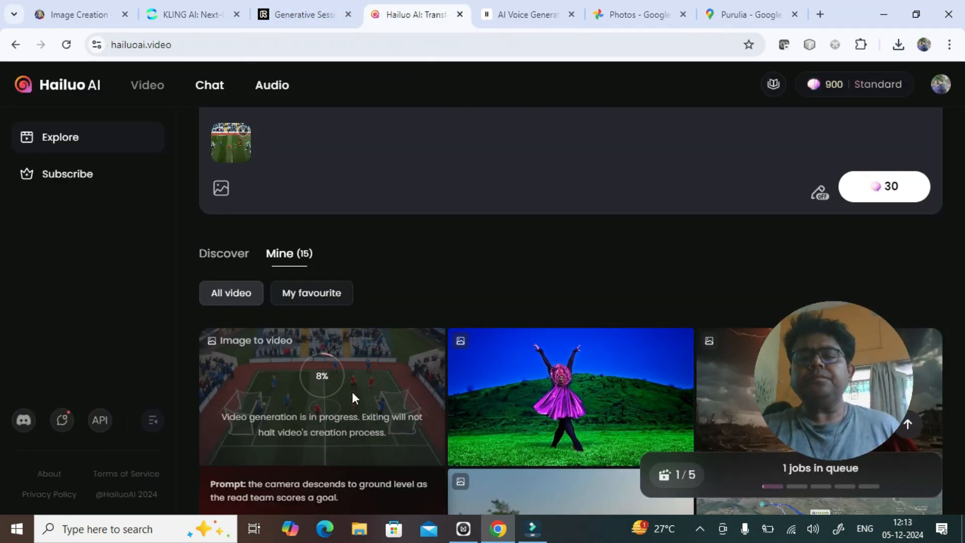
pyautogui.click(331, 7)
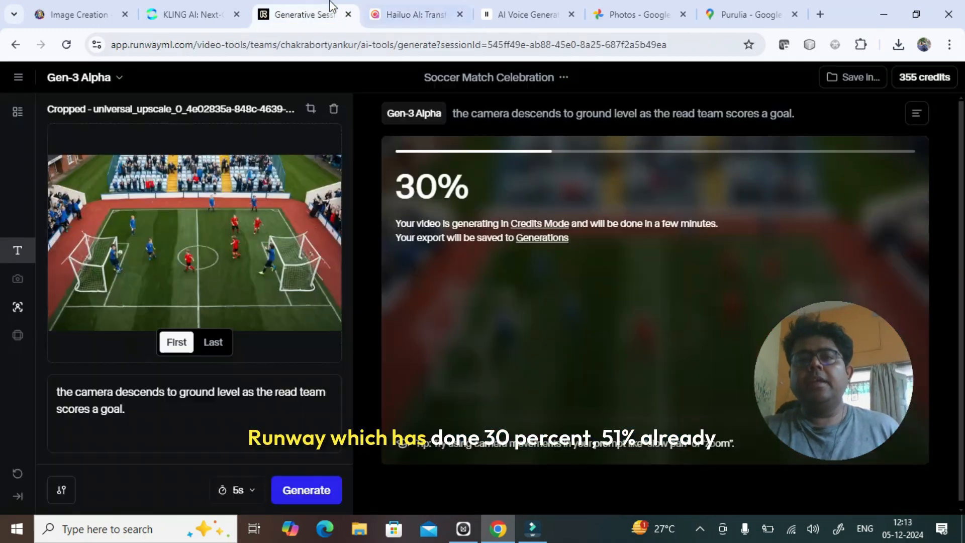
pyautogui.click(417, 7)
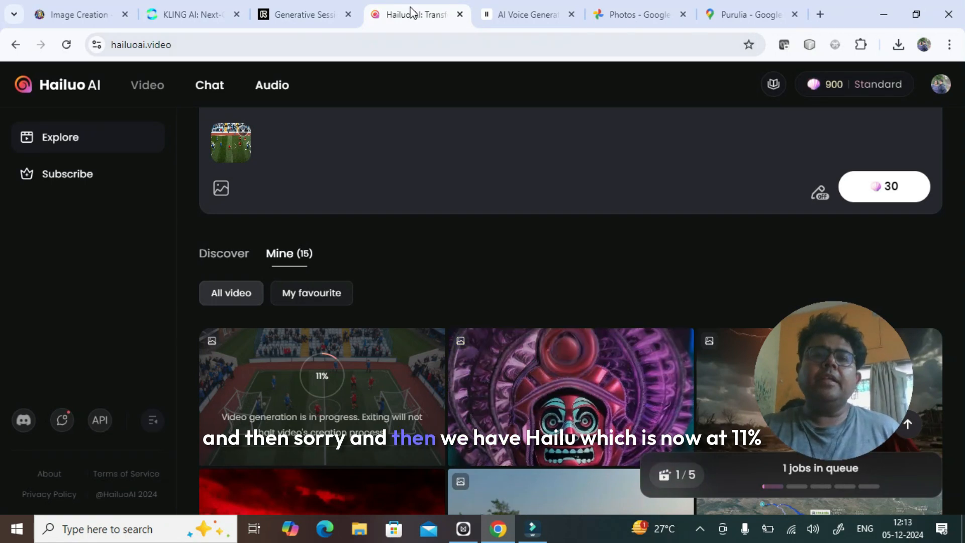
pyautogui.scroll(-1, 403, 263)
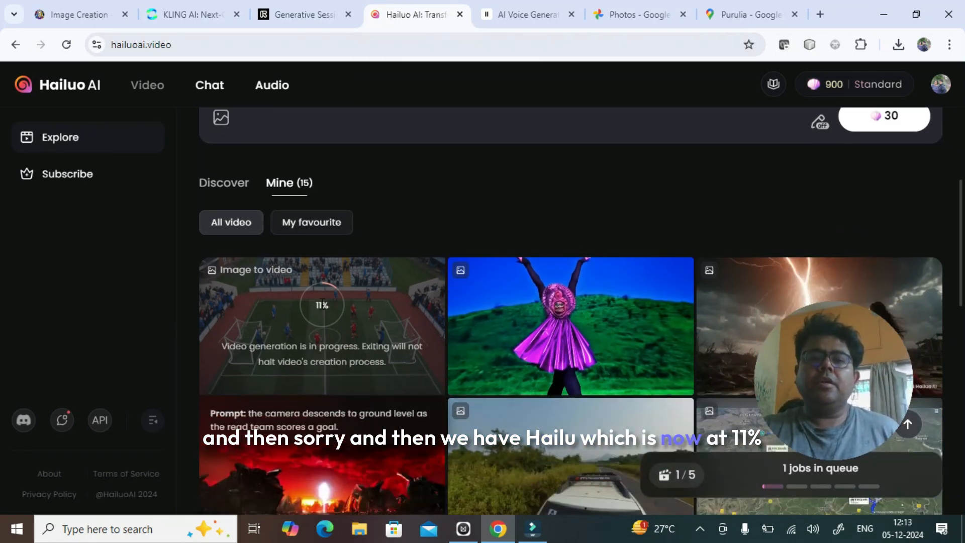
pyautogui.click(195, 2)
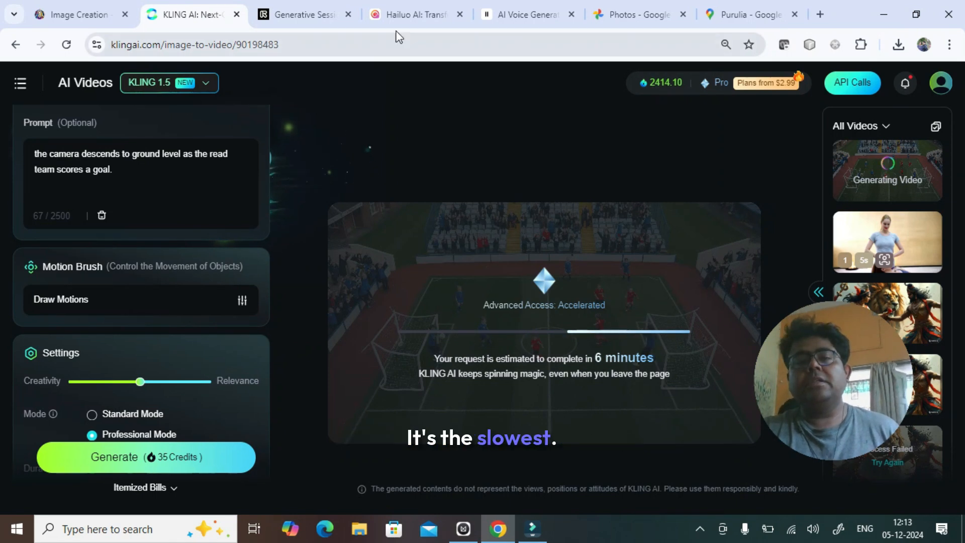
pyautogui.click(399, 4)
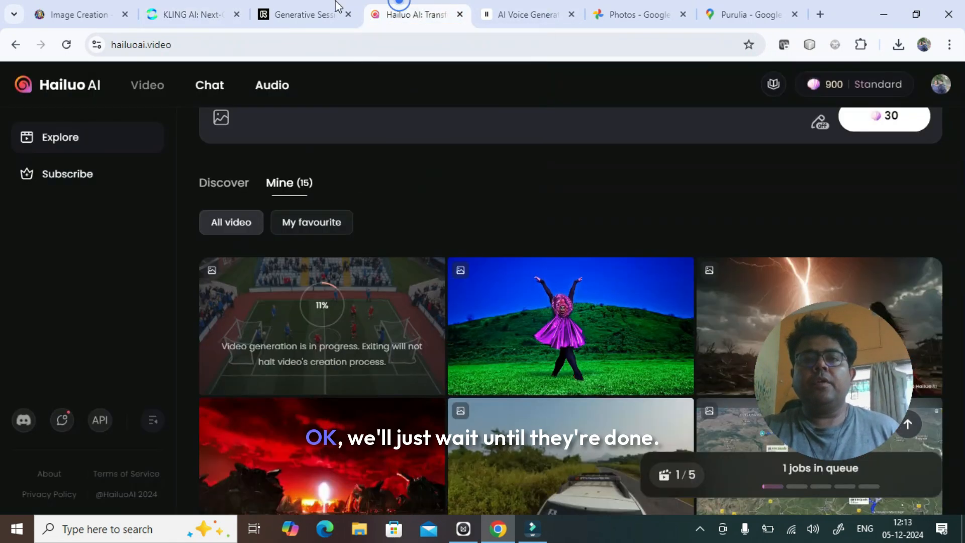
pyautogui.click(318, 6)
pyautogui.click(191, 6)
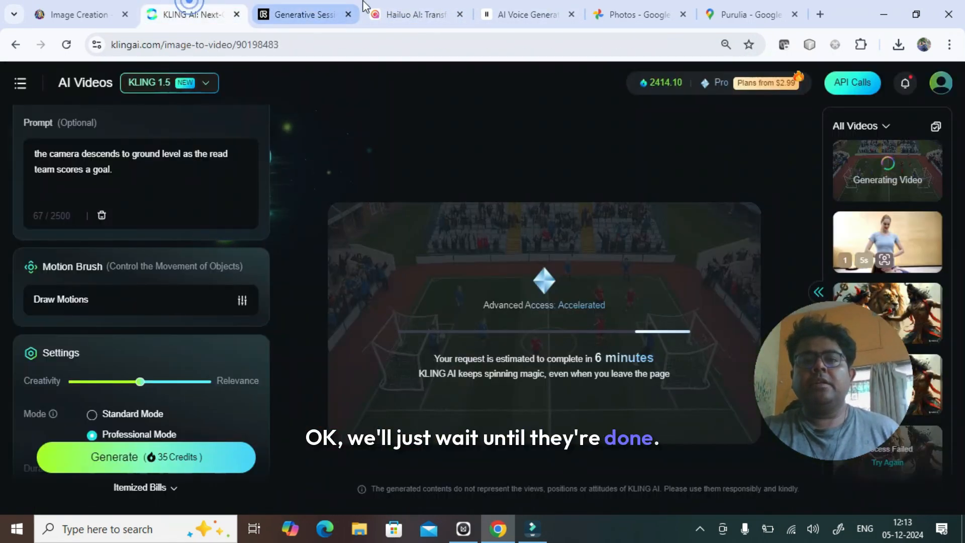
pyautogui.click(448, 7)
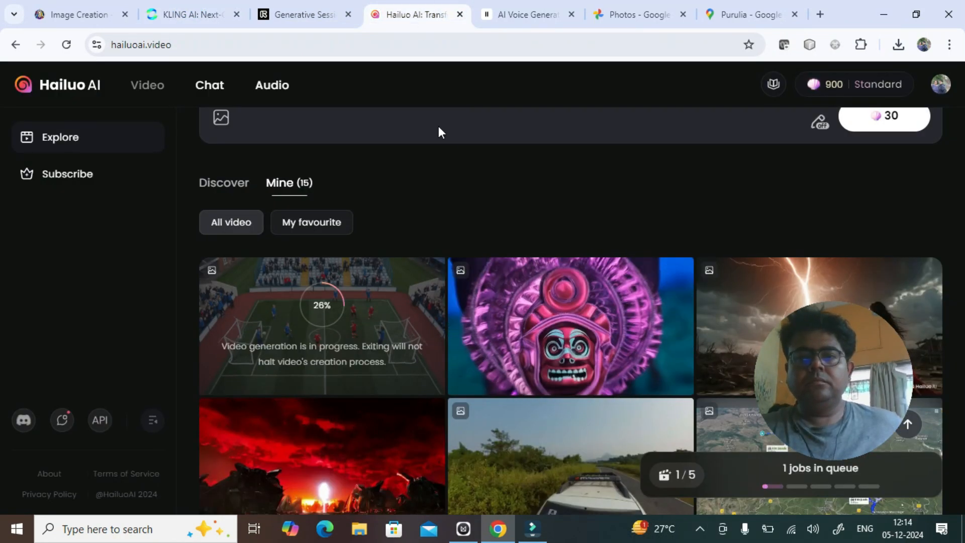
# - Switch to Runway and play the finished 5-second football video to review its camera movement and players
pyautogui.click(282, 14)
pyautogui.moveTo(849, 334); pyautogui.dragTo(225, 367)
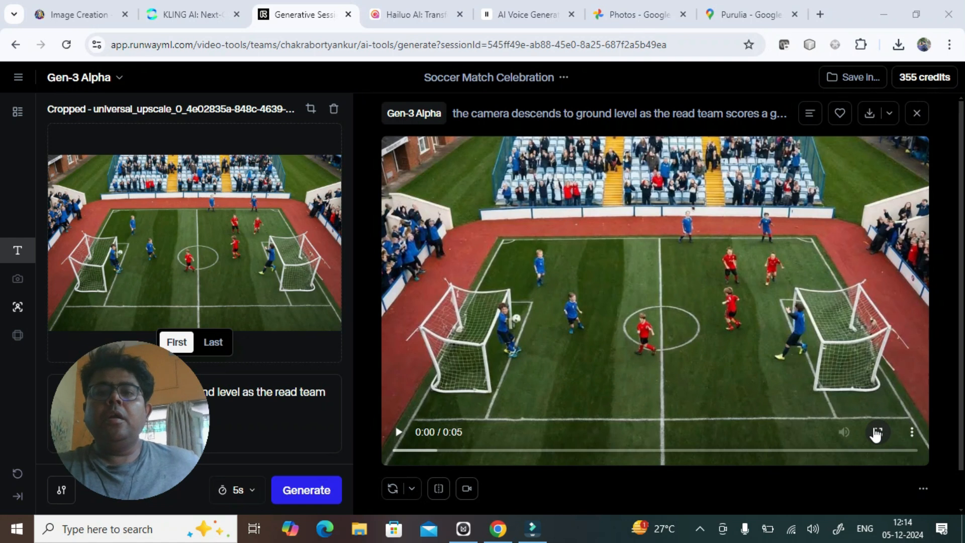
pyautogui.click(912, 436)
pyautogui.click(792, 491)
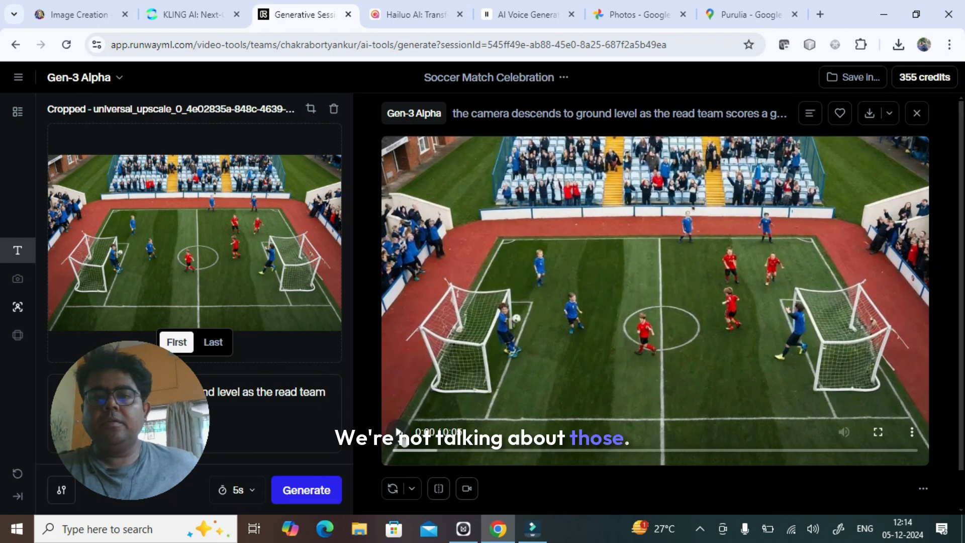
pyautogui.click(399, 432)
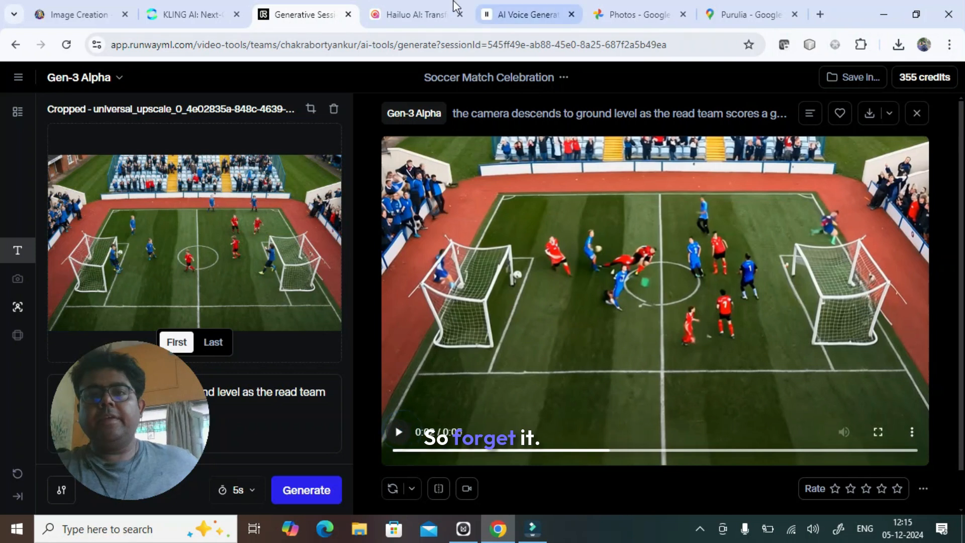
# - Check how far the remaining Hailuo AI and Kling video generations have progressed
pyautogui.click(452, 7)
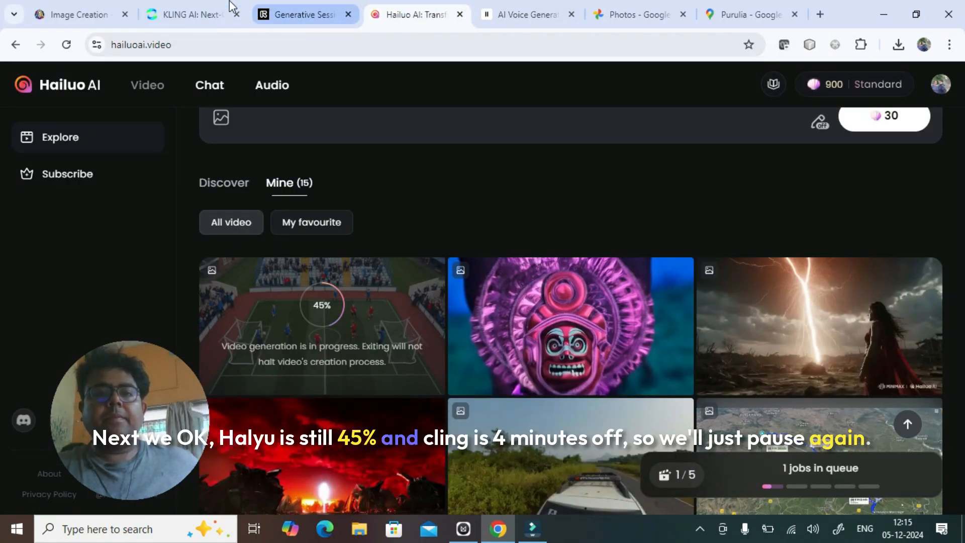
pyautogui.click(176, 10)
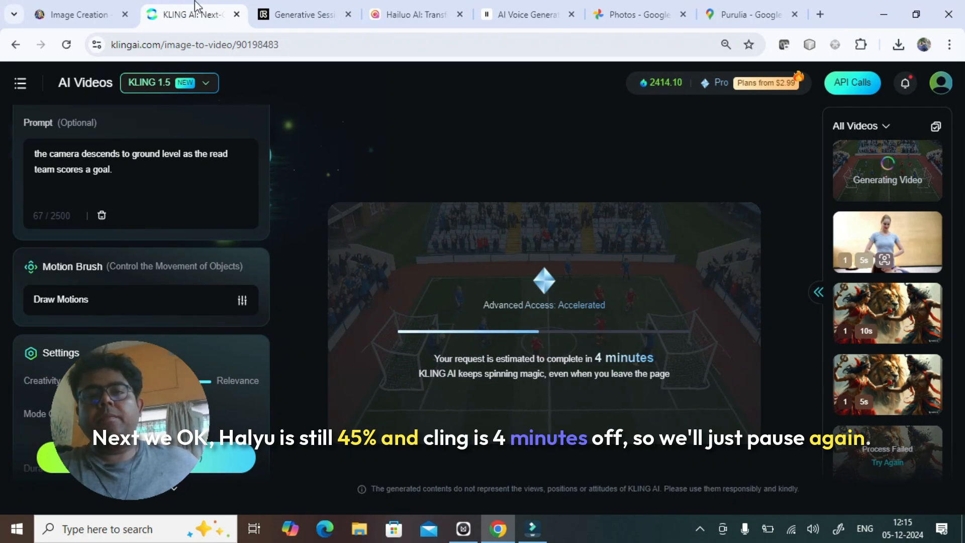
pyautogui.click(700, 529)
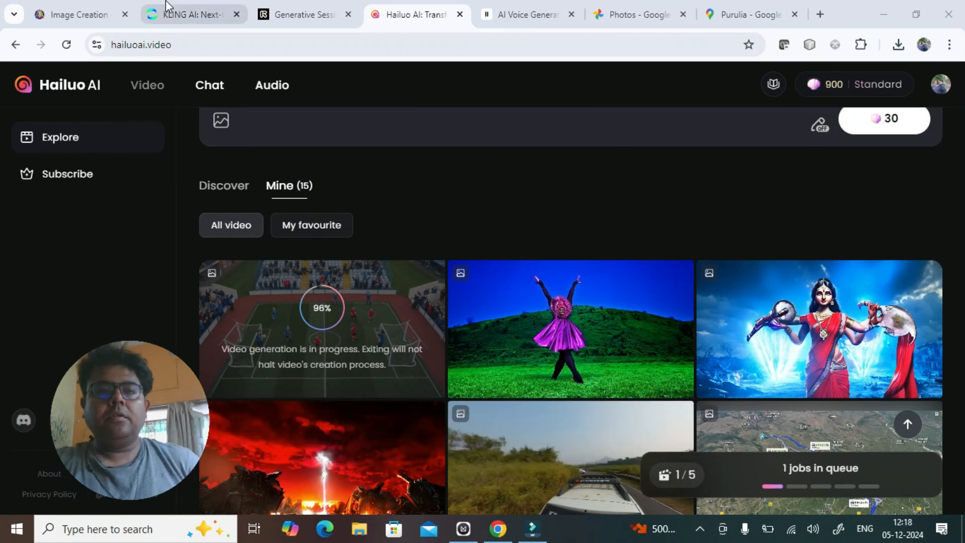
pyautogui.click(198, 7)
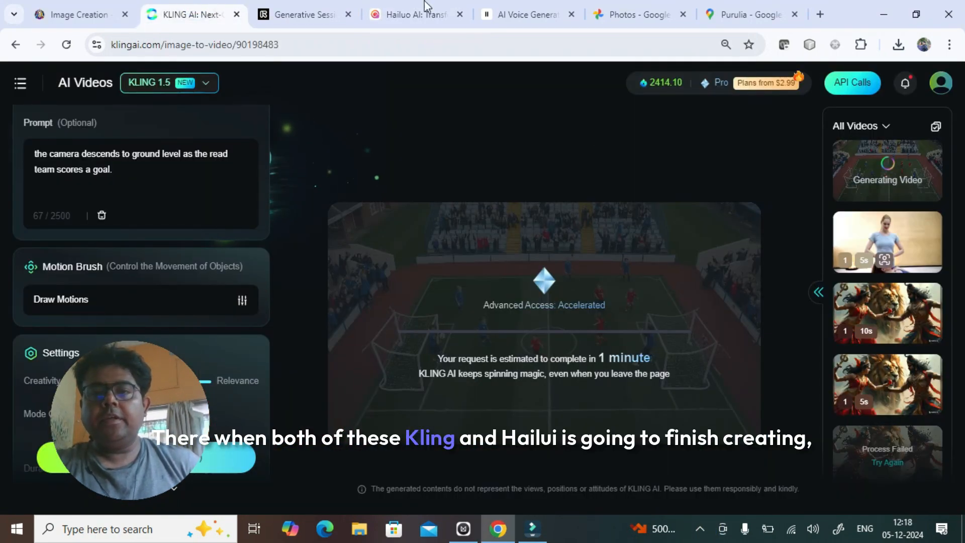
# - Check the progress of the remaining Hailuo AI and Kling video generations again, comparing them with Runway's finished result
pyautogui.click(435, 7)
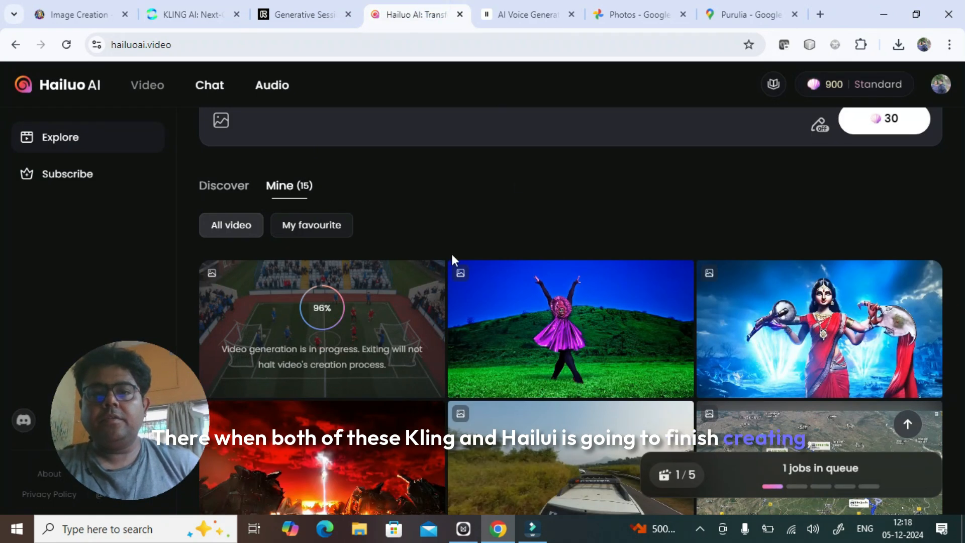
pyautogui.click(160, 7)
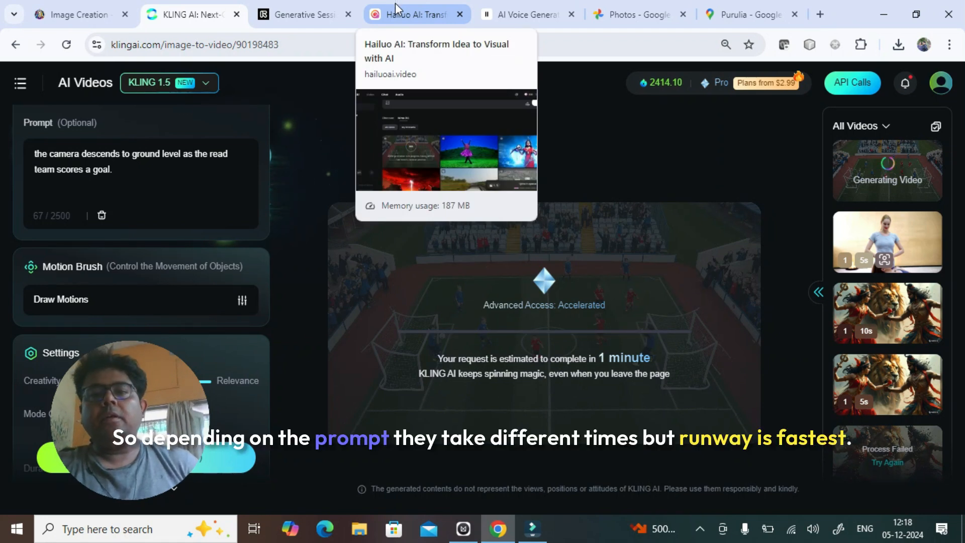
pyautogui.click(311, 7)
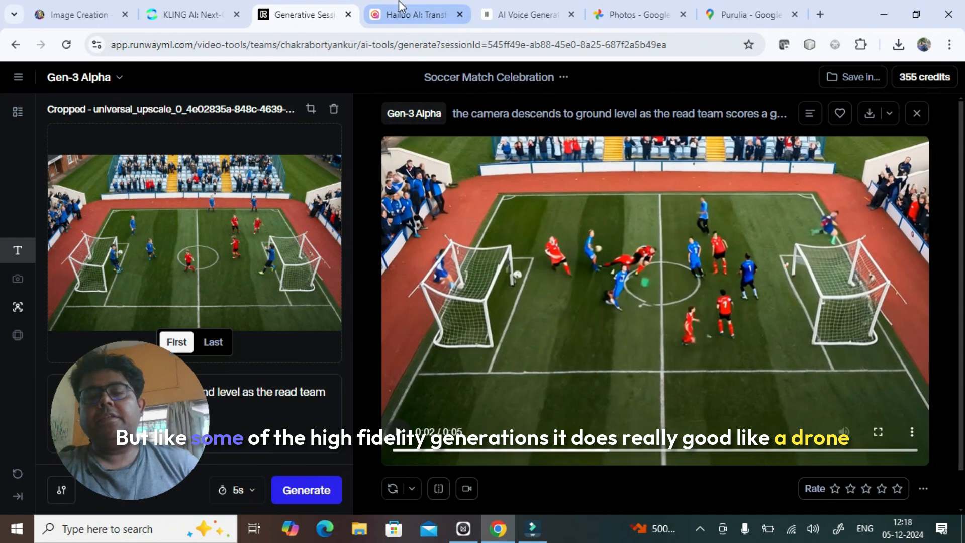
pyautogui.moveTo(403, 2)
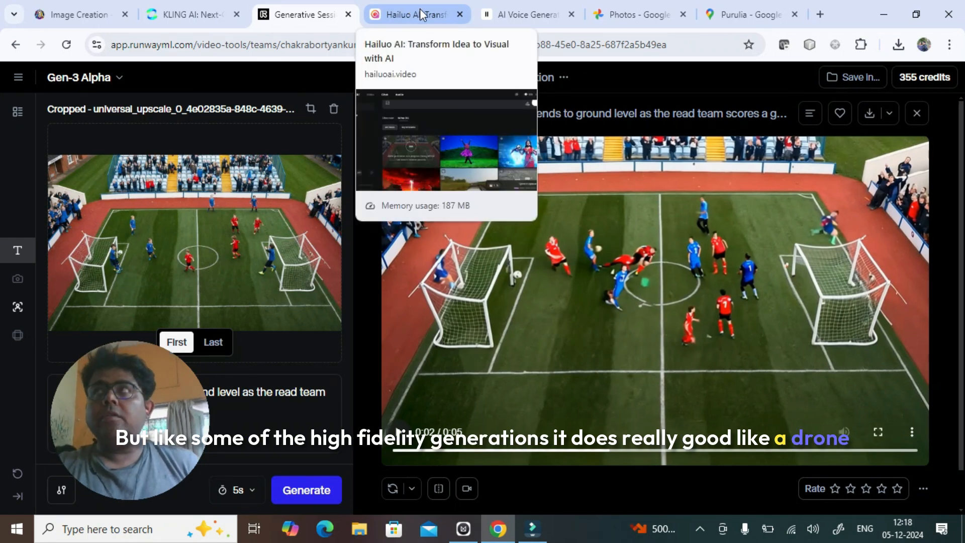
pyautogui.click(420, 8)
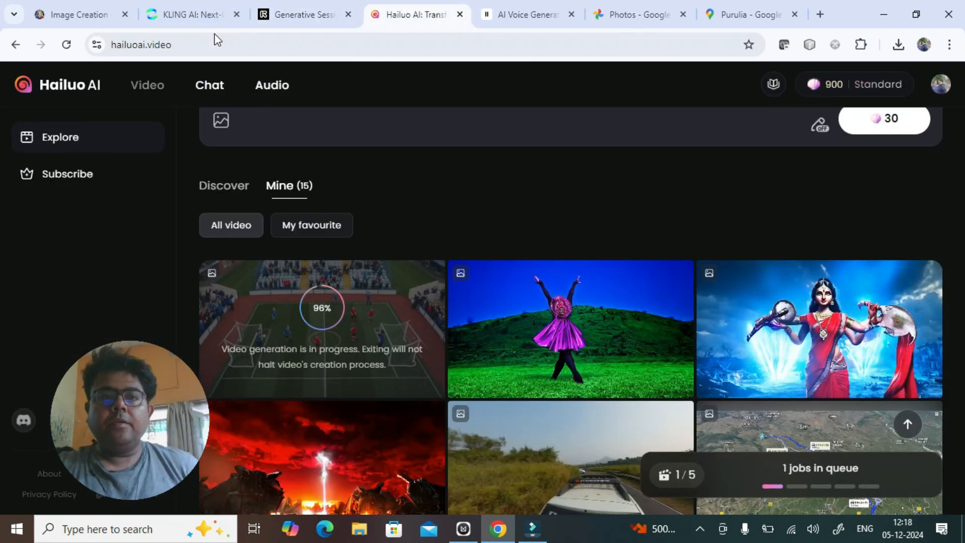
pyautogui.scroll(-1, 474, 242)
pyautogui.scroll(3, 473, 230)
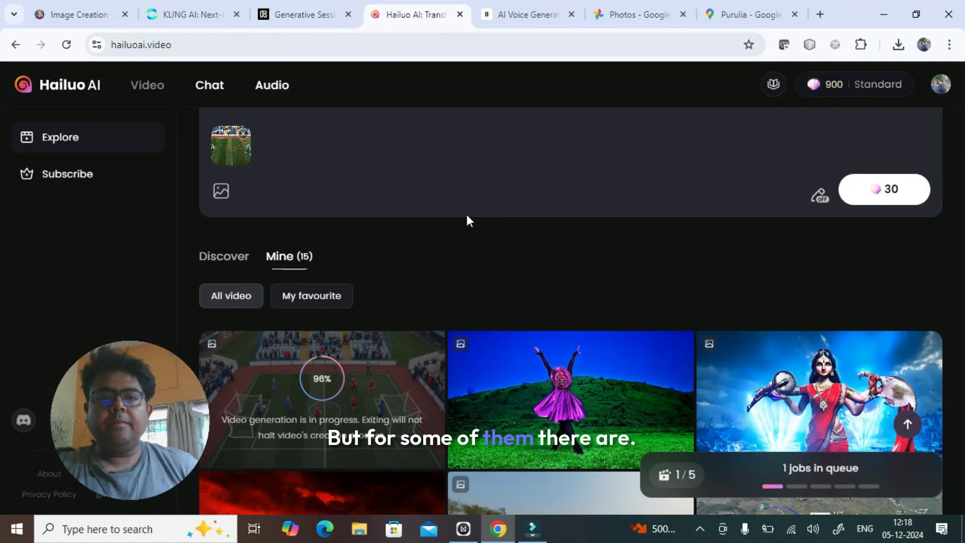
pyautogui.scroll(-1, 466, 214)
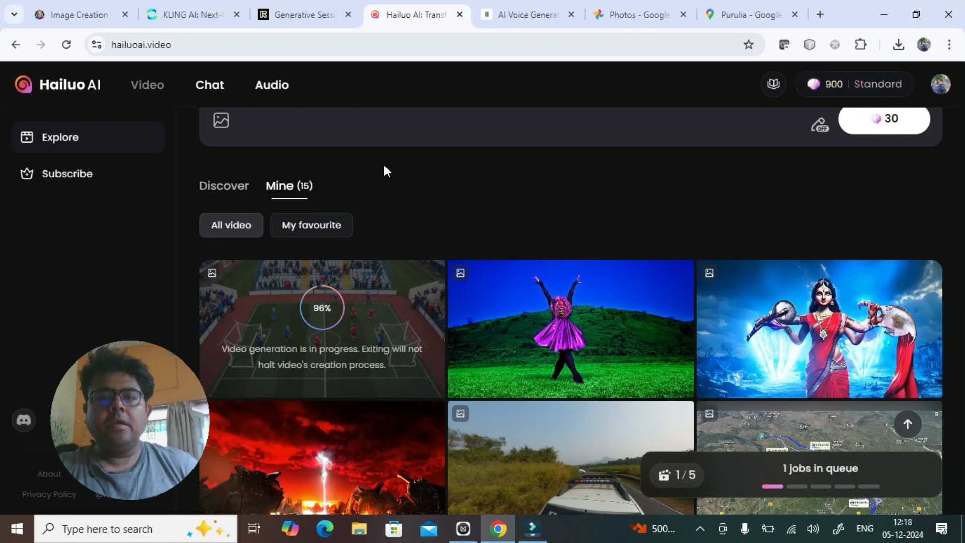
pyautogui.scroll(1, 381, 153)
# - Check the Kling generation and return to Runway to examine its finished football video for artifacts
pyautogui.click(203, 7)
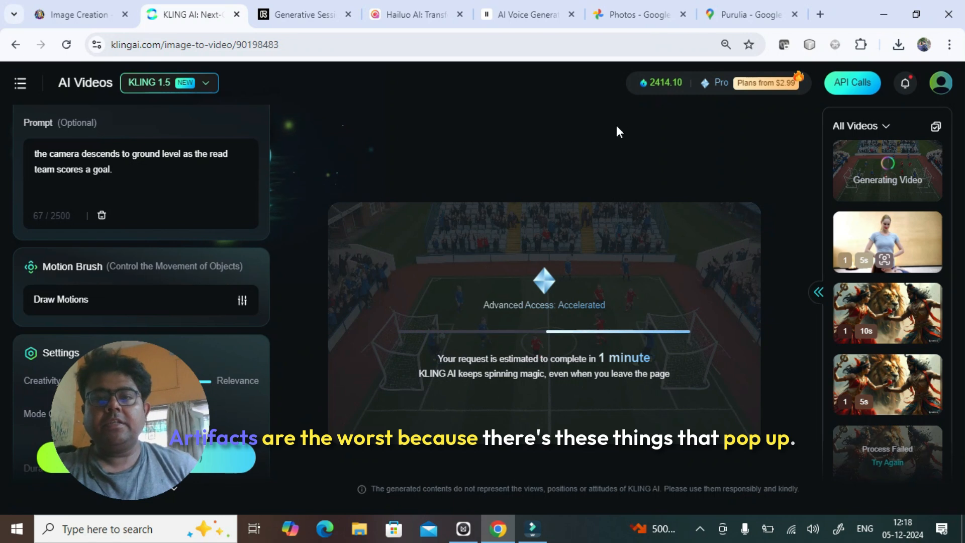
pyautogui.click(322, 7)
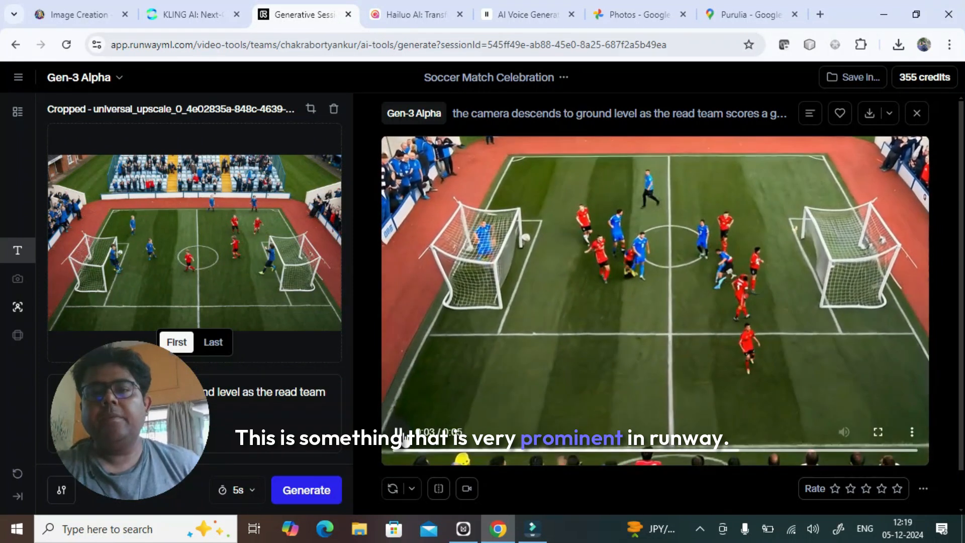
# - Switch to Hailuo AI and open the new football video to review its camera movement and players
pyautogui.click(391, 4)
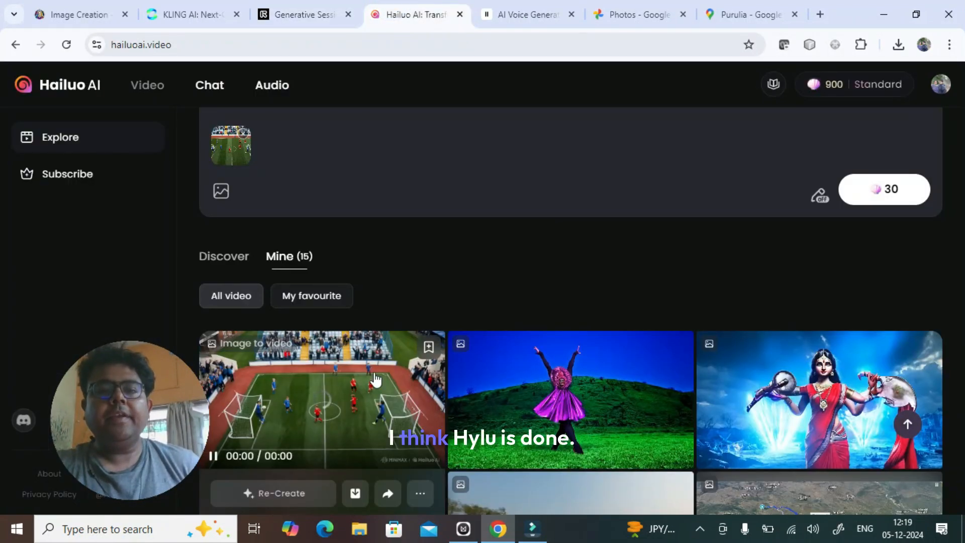
pyautogui.click(159, 6)
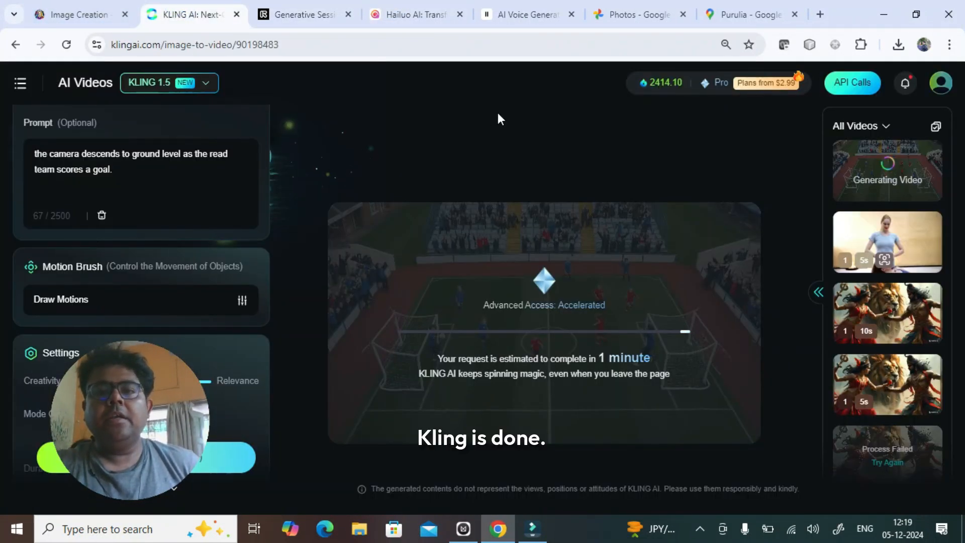
pyautogui.click(415, 7)
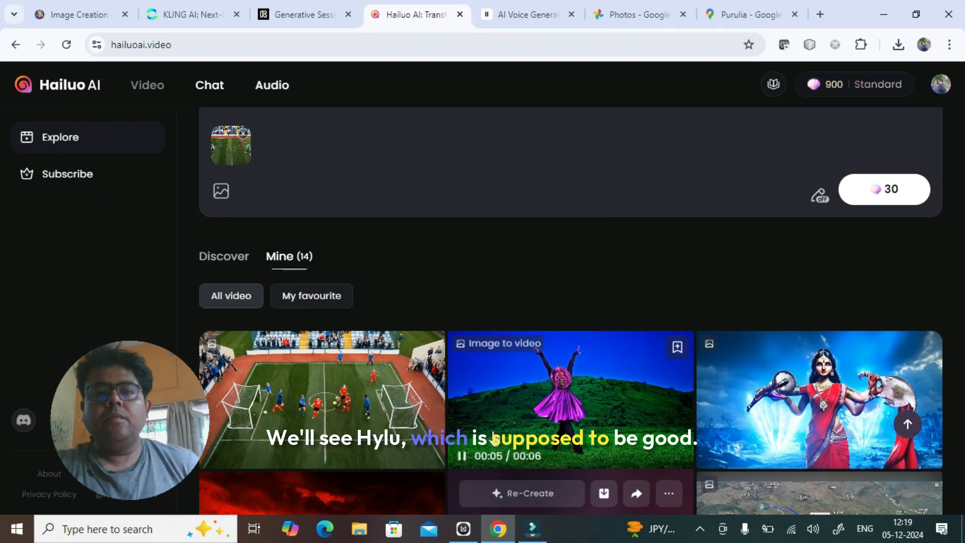
pyautogui.click(301, 432)
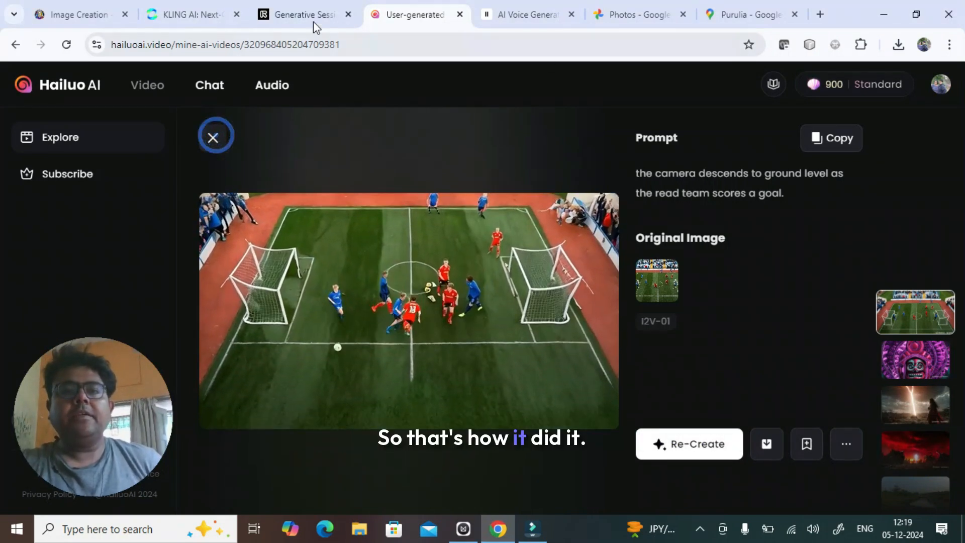
# - Switch to Kling and check whether its football video generation has finished
pyautogui.click(188, 3)
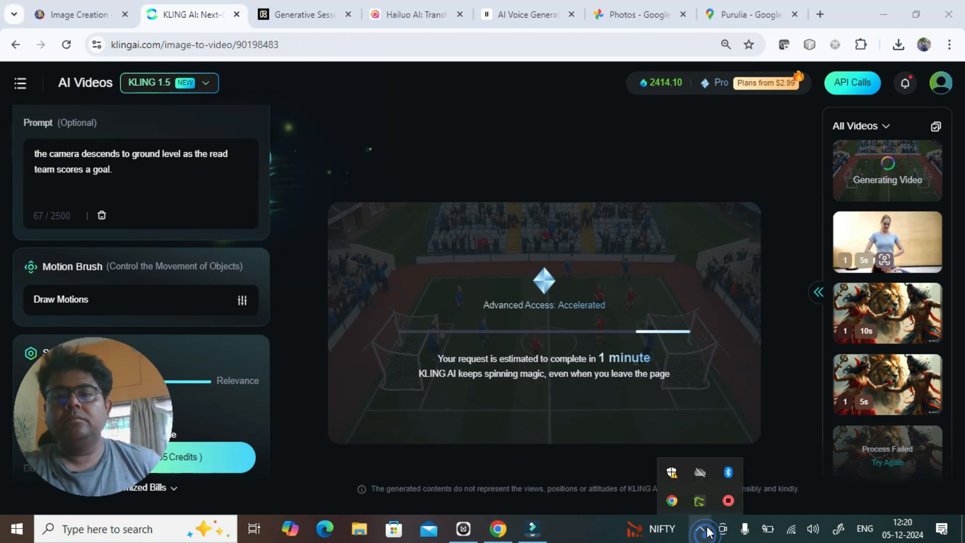
pyautogui.rightClick(728, 500)
pyautogui.click(757, 511)
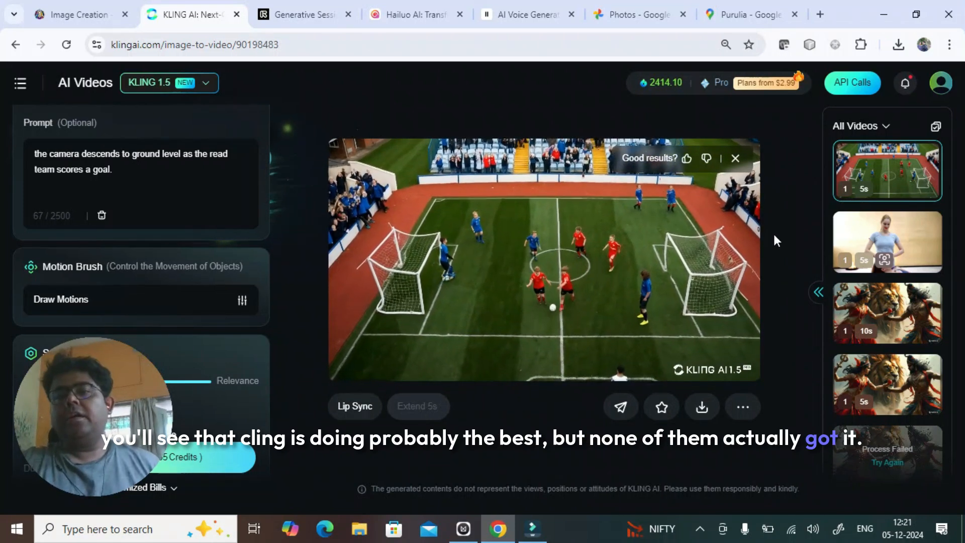
# - Review the finished 5-second Kling football video against the prompt text it was generated from
pyautogui.tripleClick(121, 171)
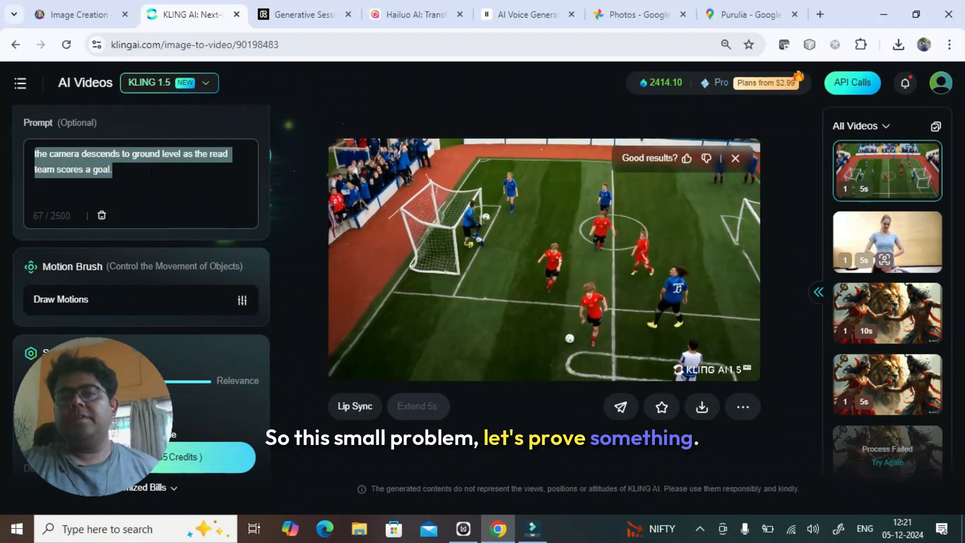
pyautogui.click(149, 168)
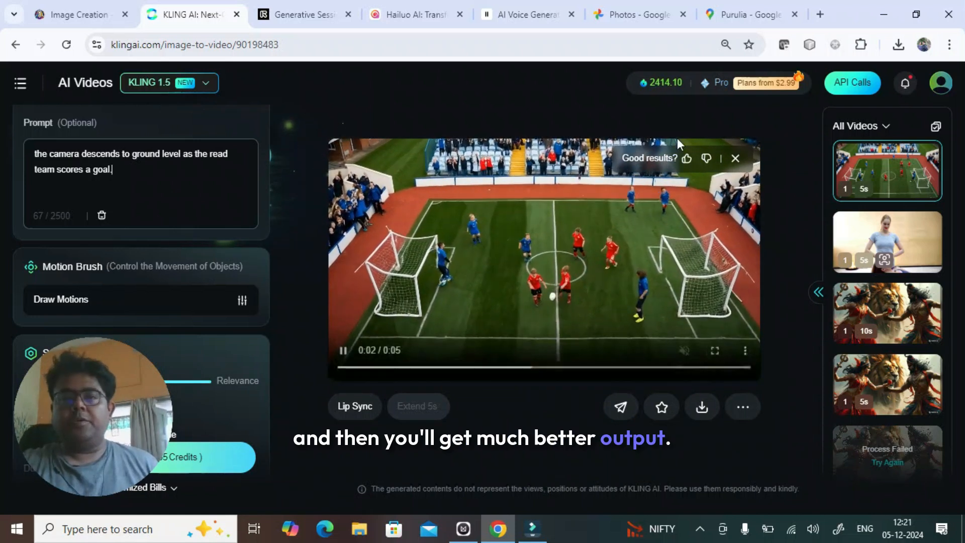
pyautogui.click(700, 529)
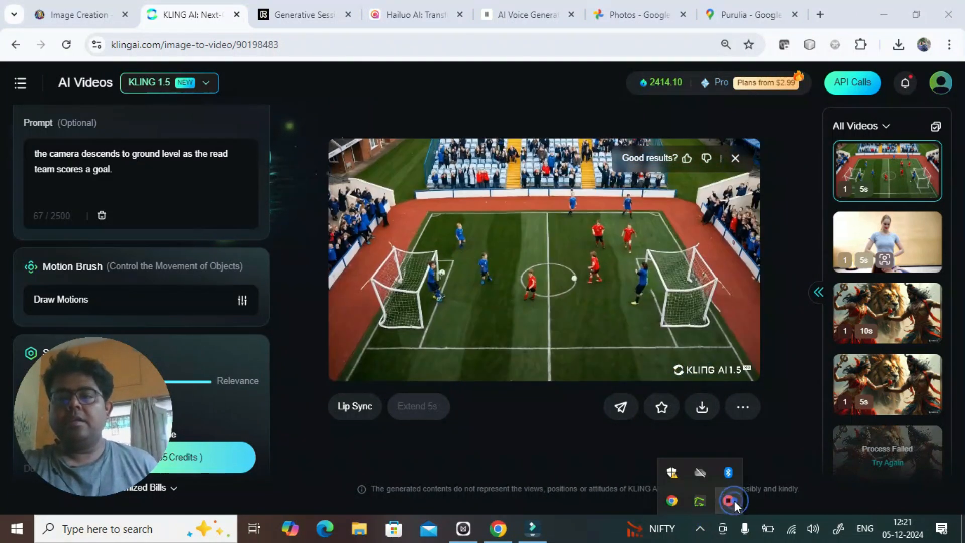